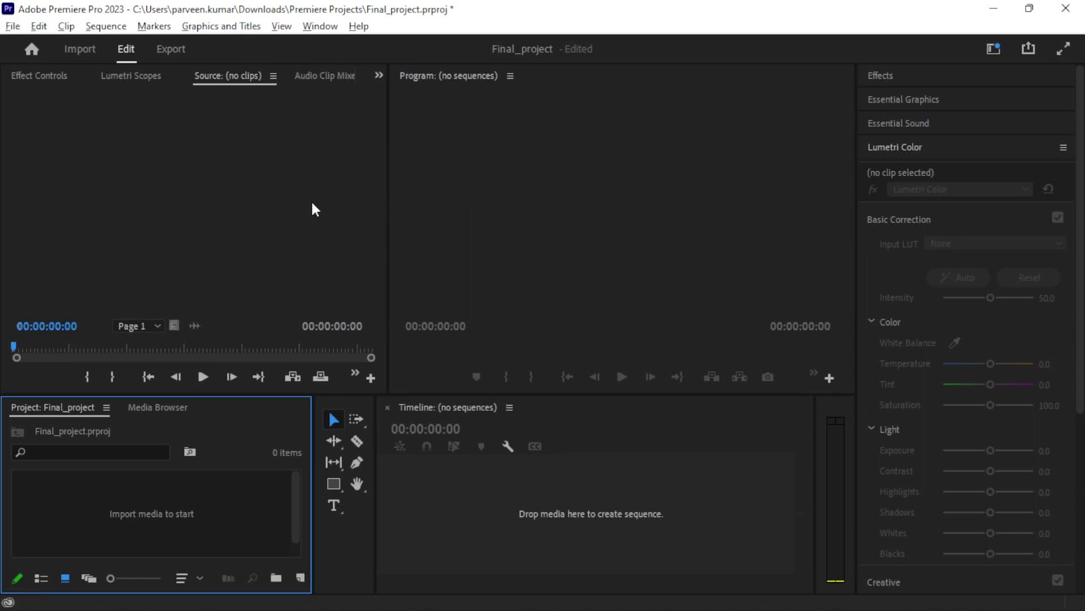
# - Import the mixkit green-screen reporter video from Downloads and build a new sequence from it on V1
pyautogui.click(313, 203)
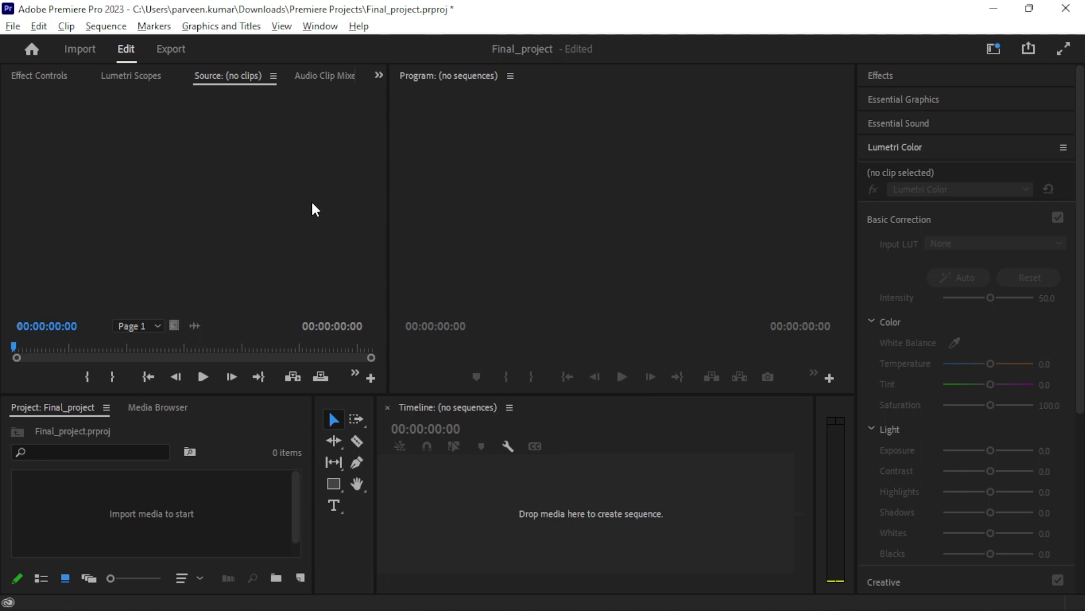
pyautogui.hotkey('ctrl', 'i')
pyautogui.click(127, 213)
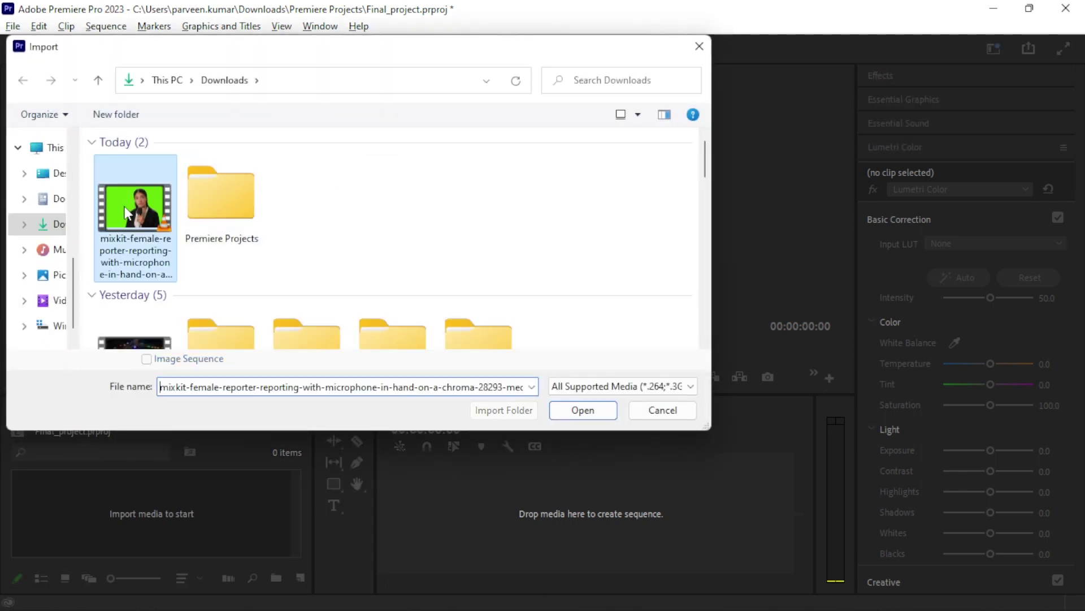
pyautogui.click(582, 409)
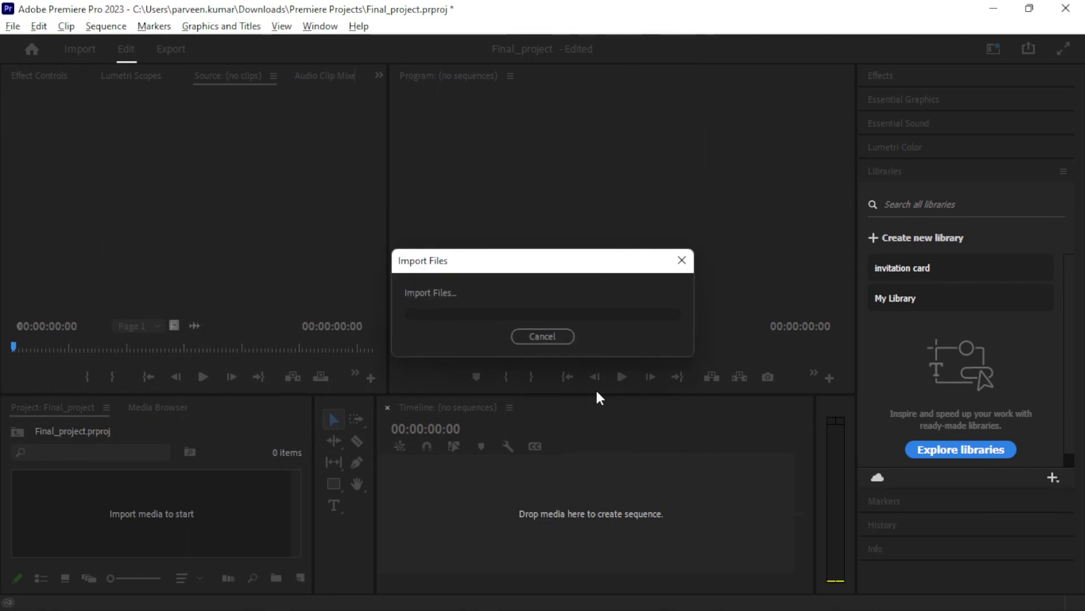
pyautogui.moveTo(157, 528)
pyautogui.mouseDown()
pyautogui.moveTo(484, 530)
pyautogui.moveTo(536, 514)
pyautogui.mouseUp()
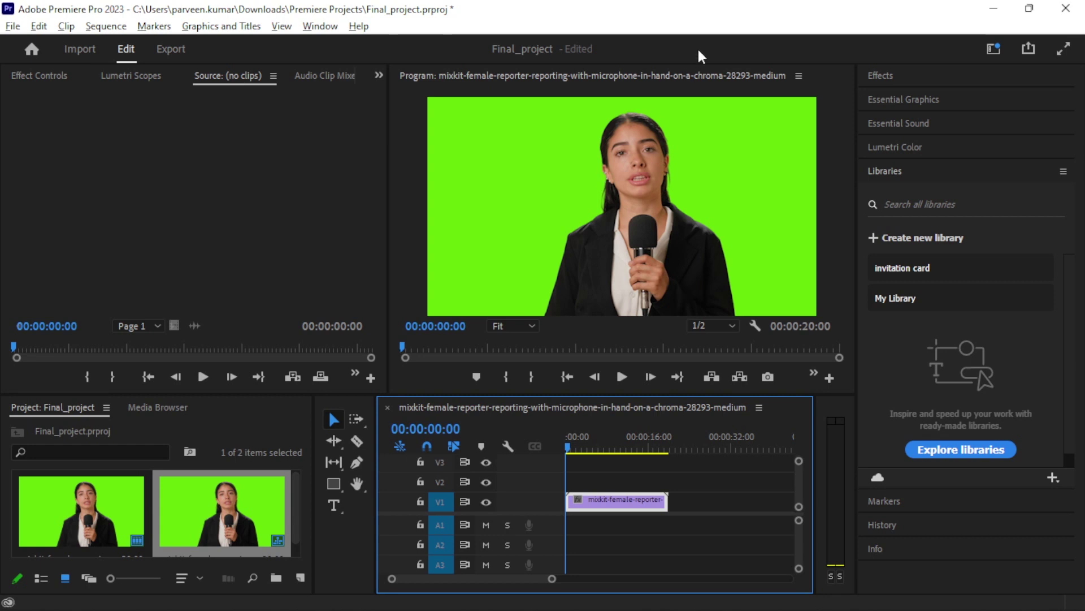
# - Search the Effects panel for 'ultra' and apply Ultra Key to the V1 reporter clip
pyautogui.click(928, 77)
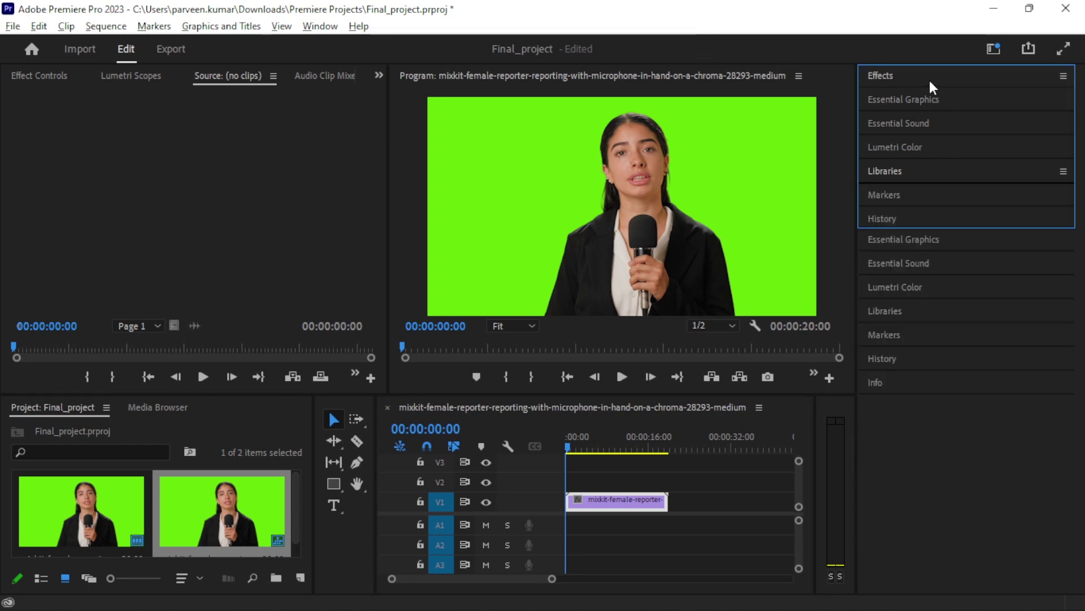
pyautogui.click(926, 97)
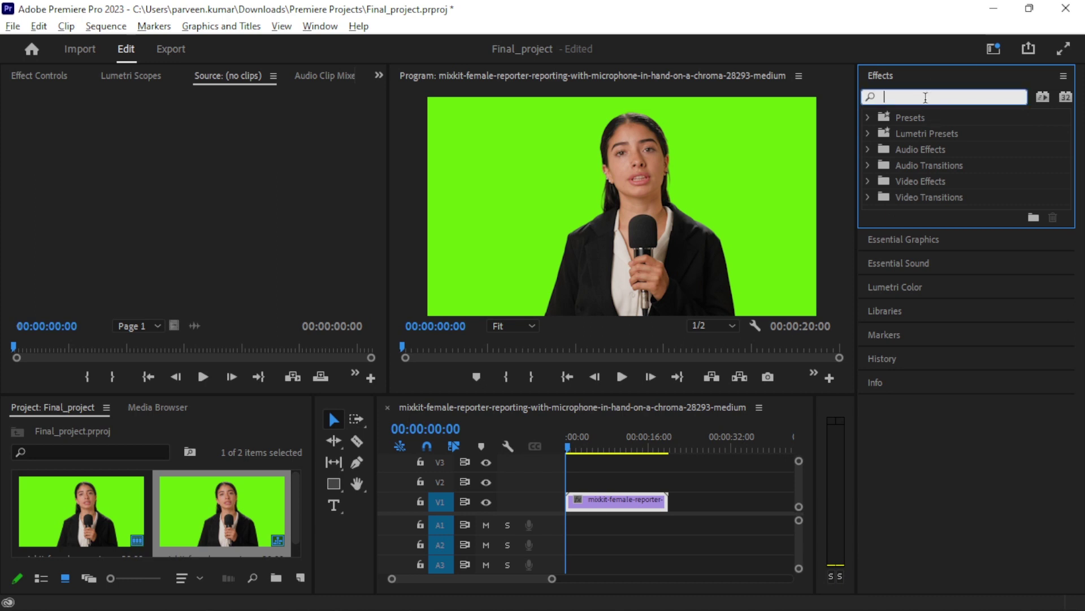
pyautogui.write('ultra')
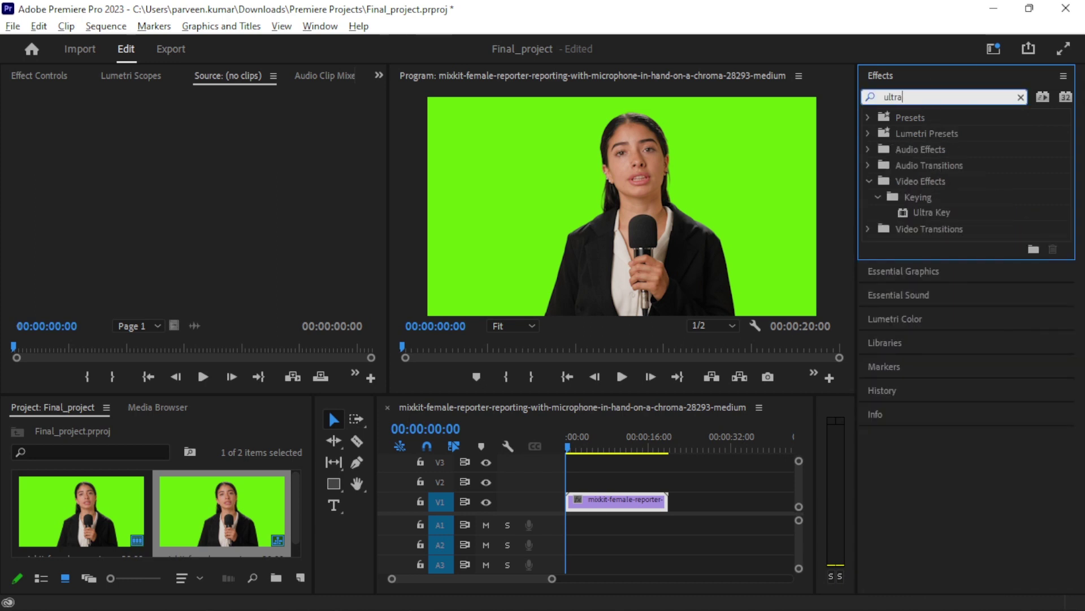
pyautogui.click(931, 212)
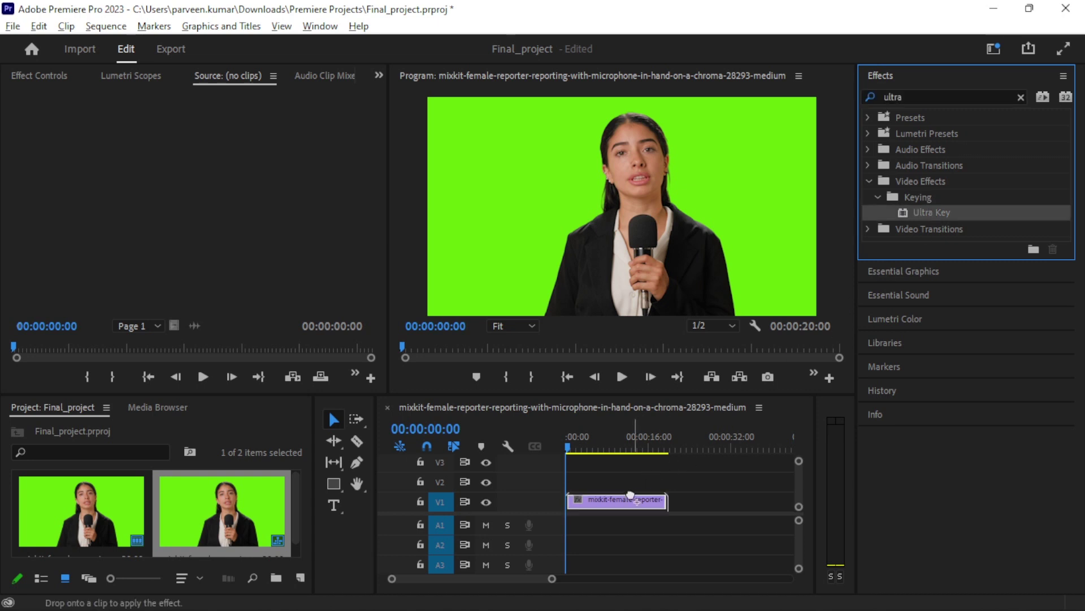
pyautogui.moveTo(726, 418); pyautogui.dragTo(628, 500)
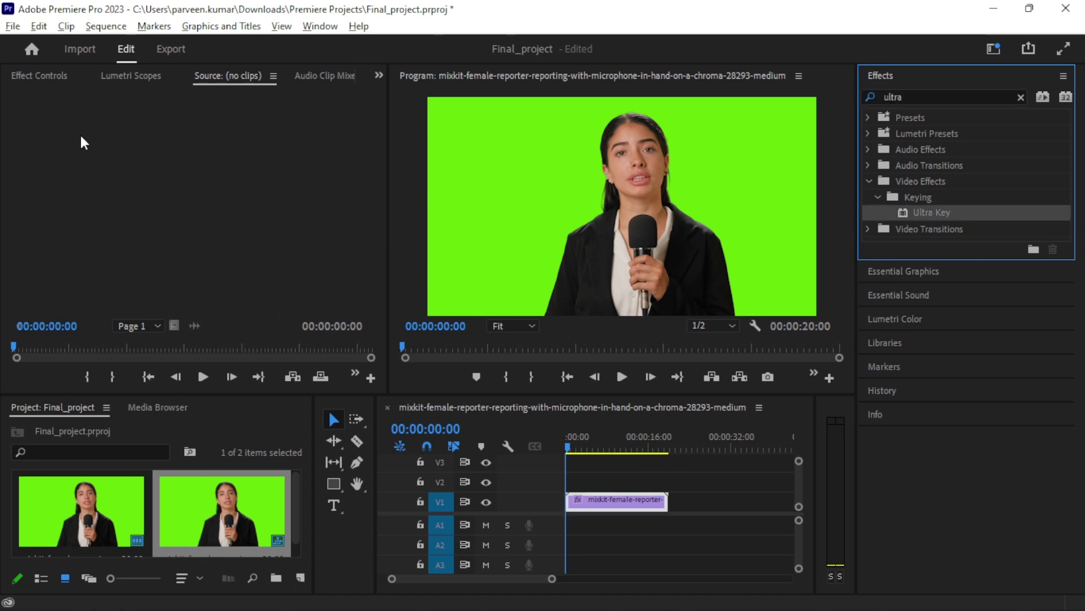
# - Sample the green backdrop as Ultra Key's Key Color and expand Matte Generation
pyautogui.click(49, 75)
pyautogui.scroll(-5, 127, 185)
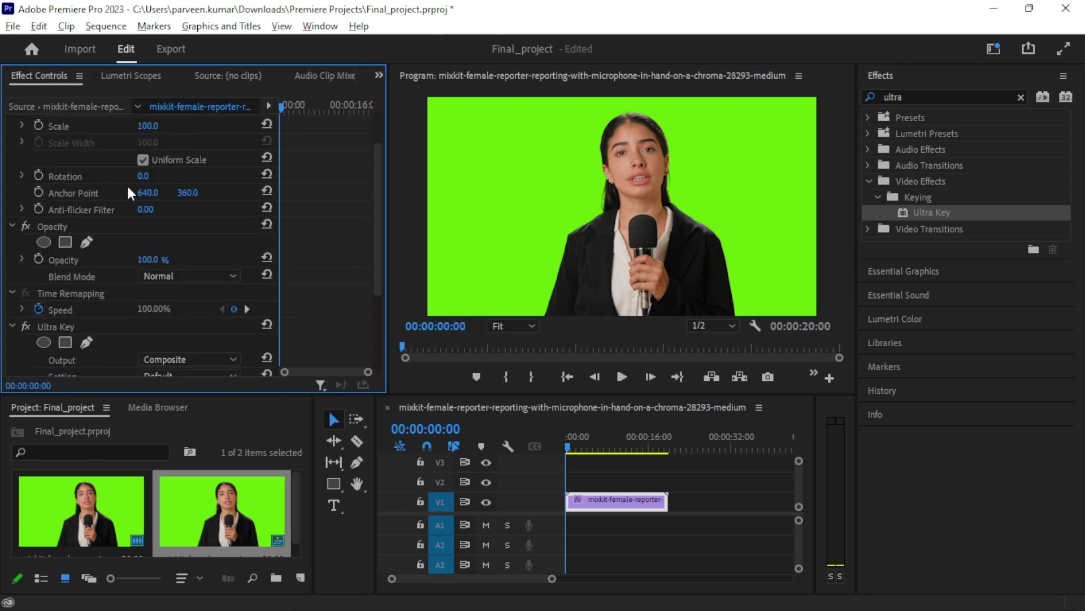
pyautogui.click(166, 313)
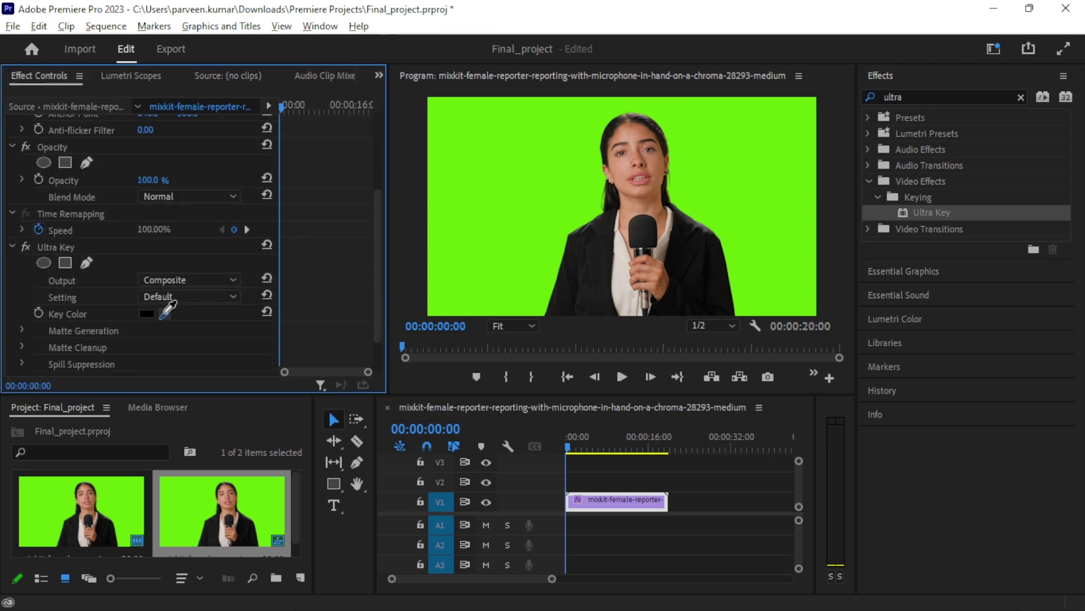
pyautogui.click(494, 222)
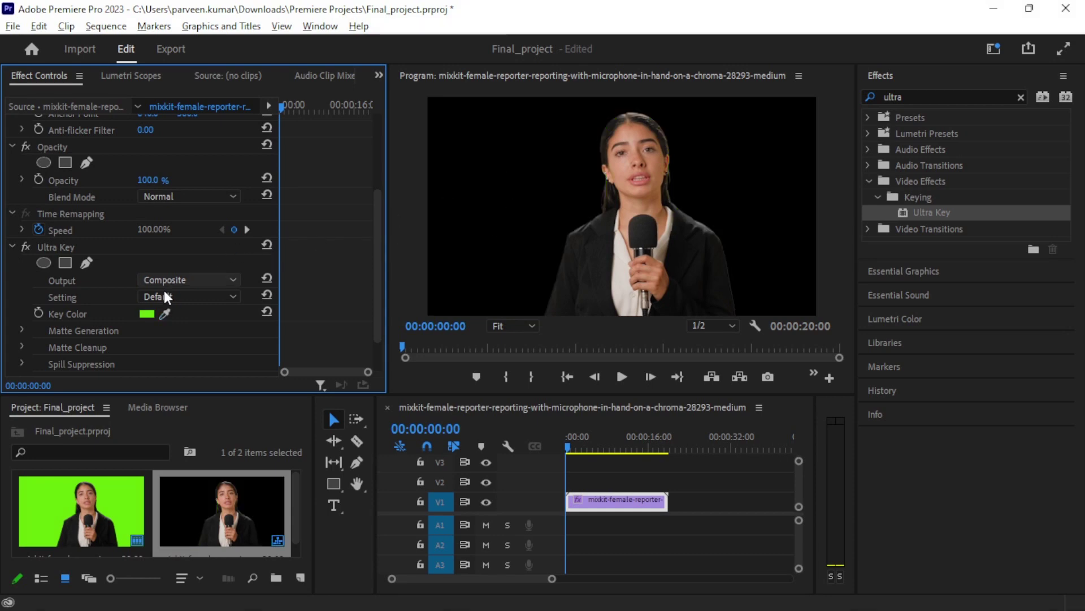
pyautogui.click(23, 330)
pyautogui.scroll(-2, 113, 280)
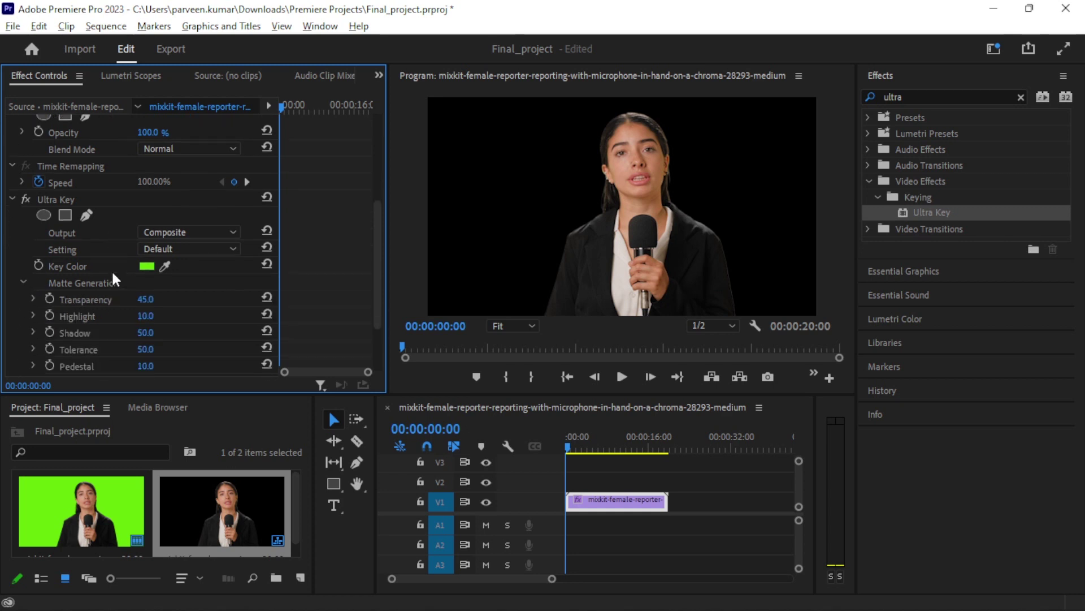
# - Set Ultra Key Matte Generation to Transparency 14, Highlight 0, Shadow 8 and Pedestal 60
pyautogui.moveTo(143, 298)
pyautogui.mouseDown()
pyautogui.moveTo(130, 298)
pyautogui.moveTo(140, 299)
pyautogui.mouseUp()
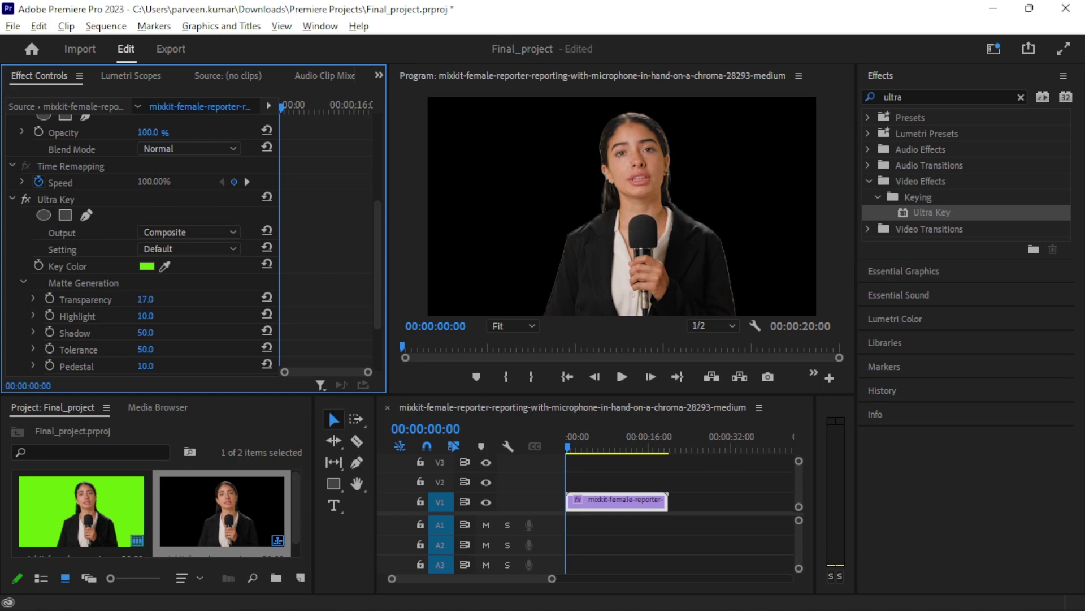
pyautogui.moveTo(145, 299); pyautogui.dragTo(155, 299)
pyautogui.moveTo(146, 321); pyautogui.dragTo(160, 316)
pyautogui.moveTo(145, 332)
pyautogui.mouseDown()
pyautogui.moveTo(128, 332)
pyautogui.moveTo(160, 333)
pyautogui.mouseUp()
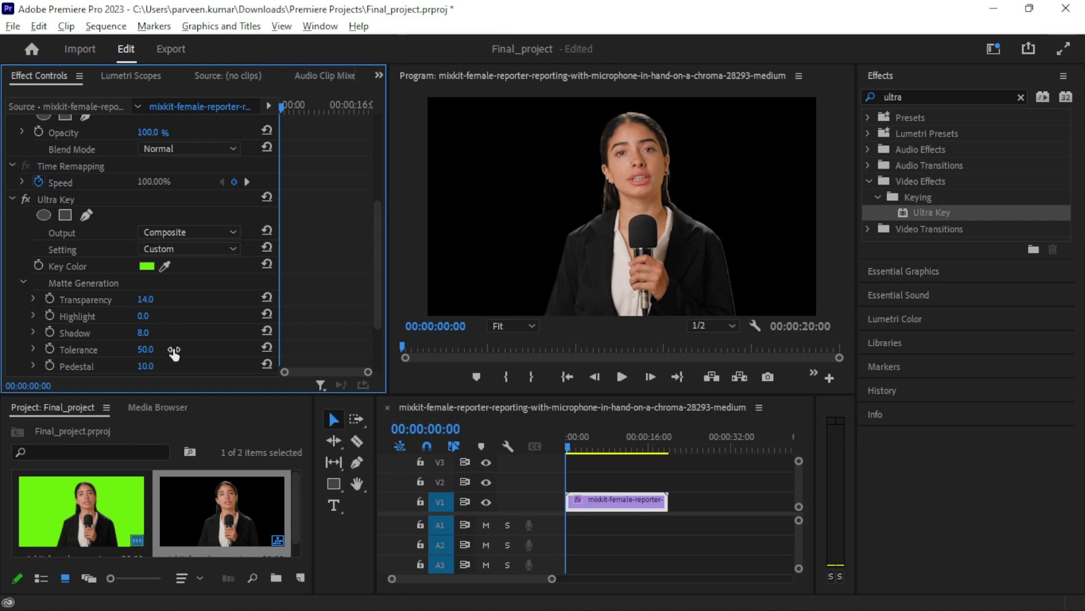
pyautogui.scroll(-1, 191, 324)
pyautogui.moveTo(145, 350); pyautogui.dragTo(218, 350)
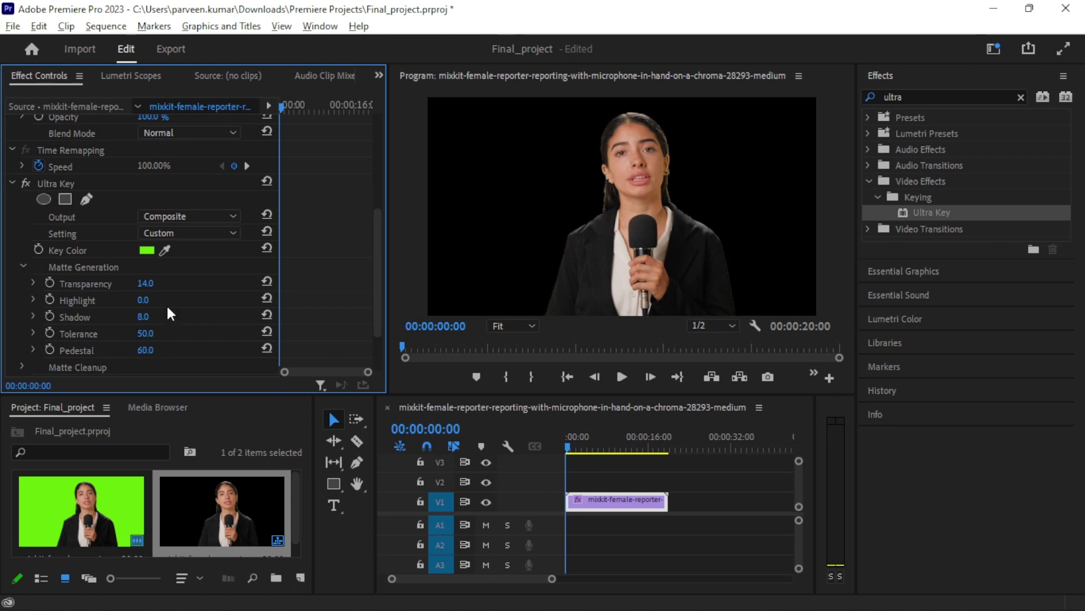
pyautogui.scroll(-1, 85, 282)
# - Set Ultra Key Matte Cleanup to Choke 8 and Soften 15
pyautogui.click(24, 235)
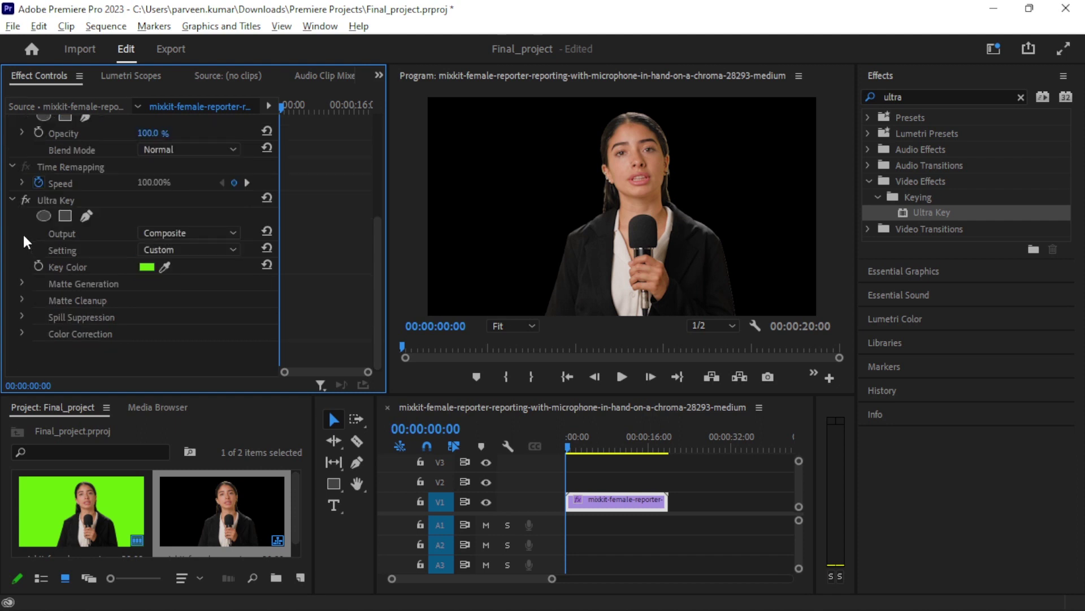
pyautogui.click(23, 295)
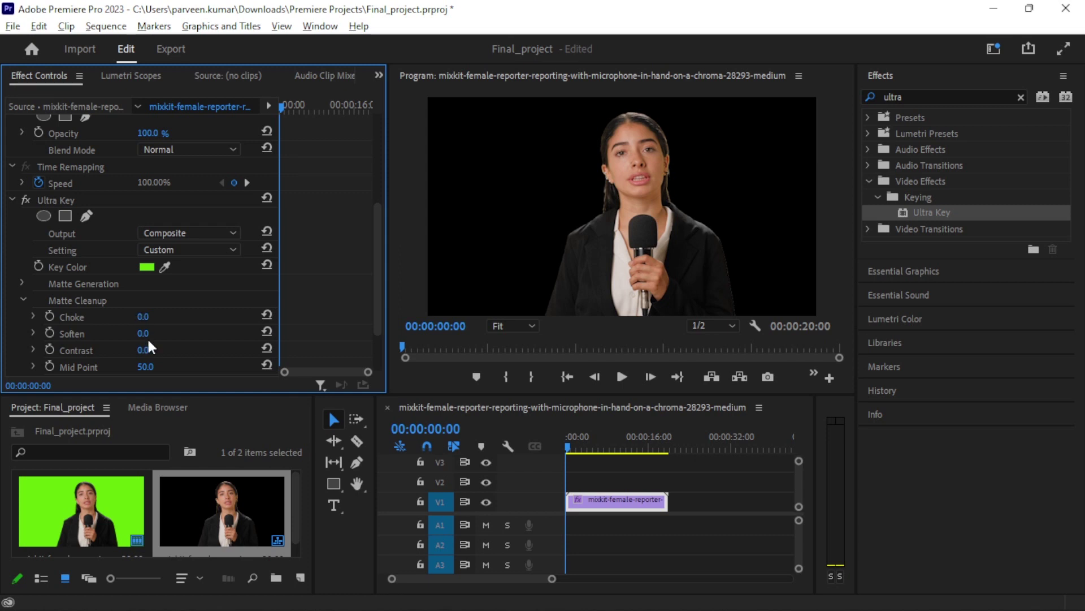
pyautogui.moveTo(143, 316); pyautogui.dragTo(177, 316)
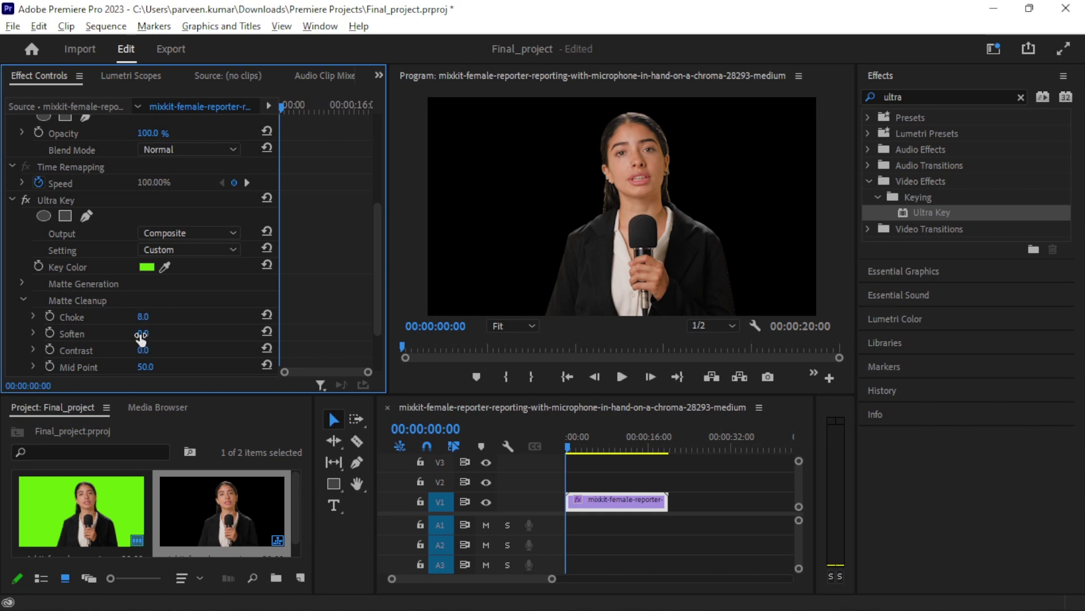
pyautogui.moveTo(141, 338); pyautogui.dragTo(160, 335)
pyautogui.click(24, 300)
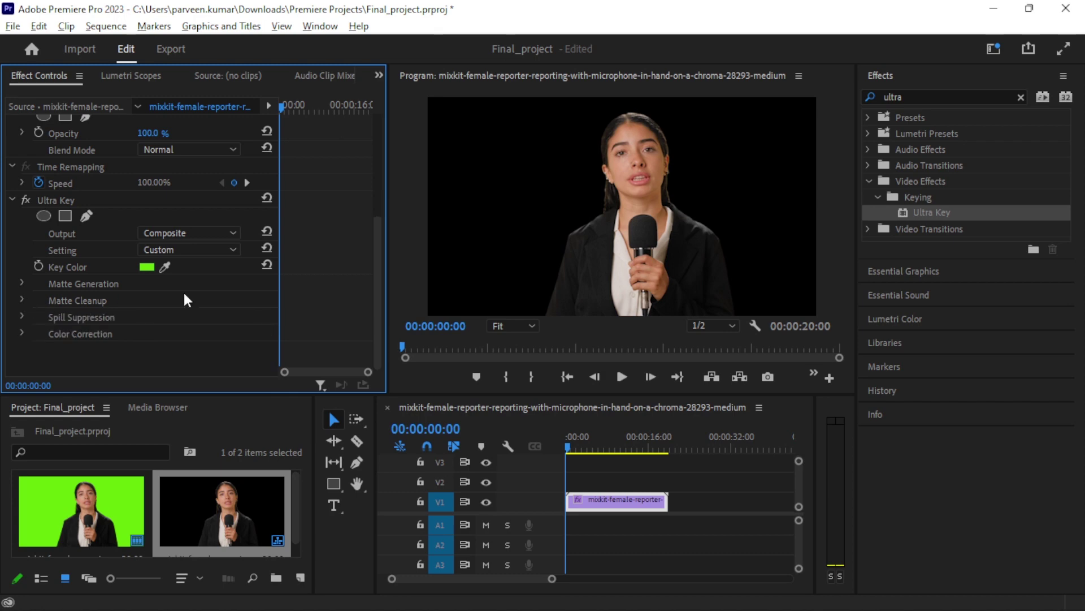
# - Search for 'balanc' and apply Color Balance to the reporter clip
pyautogui.click(932, 98)
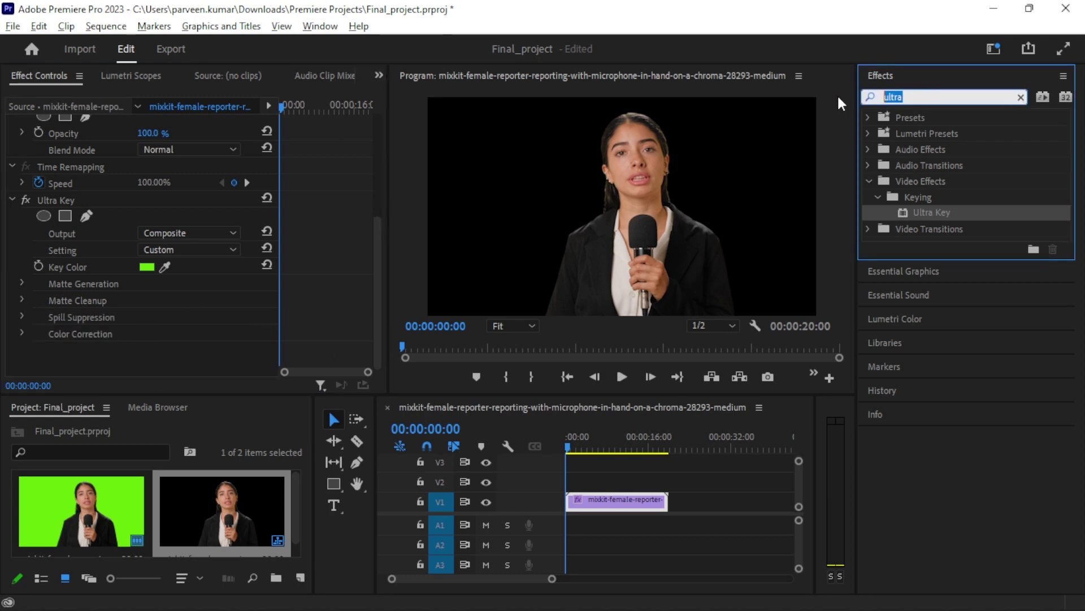
pyautogui.write('balanc')
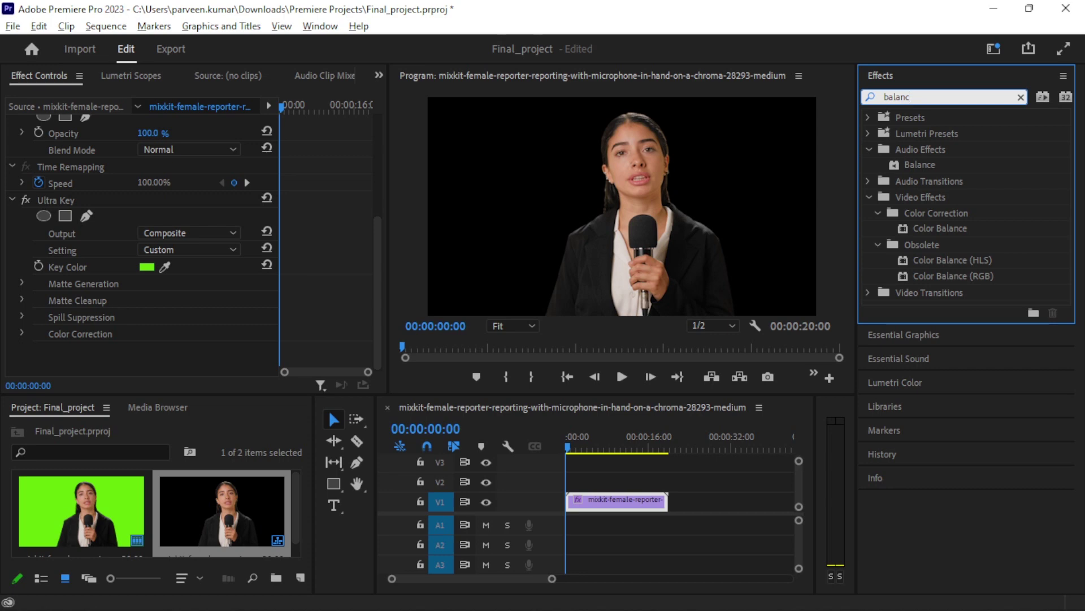
pyautogui.moveTo(939, 227); pyautogui.dragTo(633, 497)
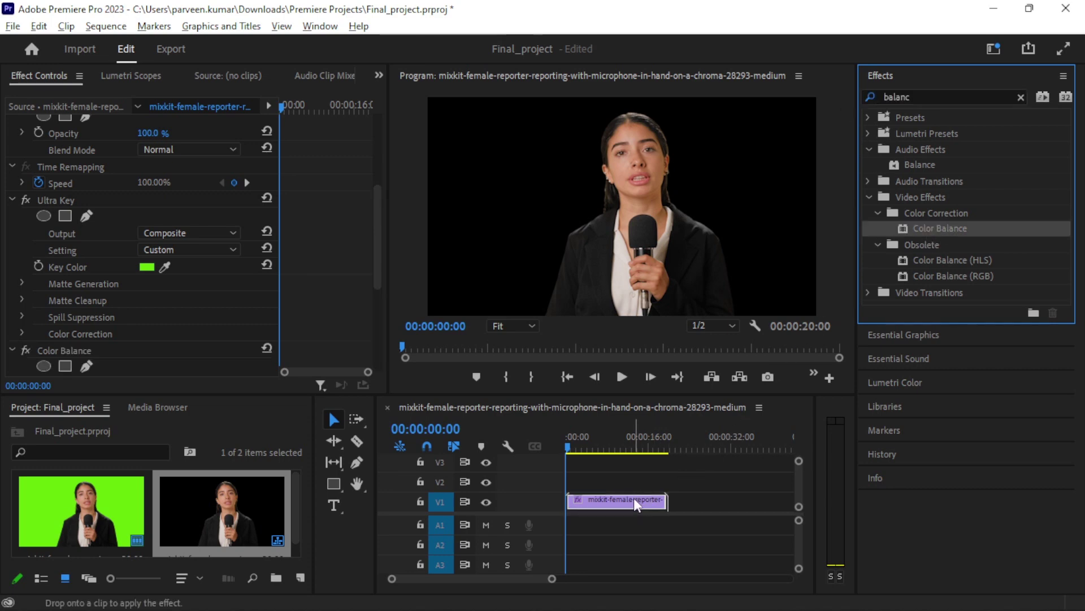
pyautogui.scroll(-3, 181, 273)
pyautogui.scroll(-3, 182, 277)
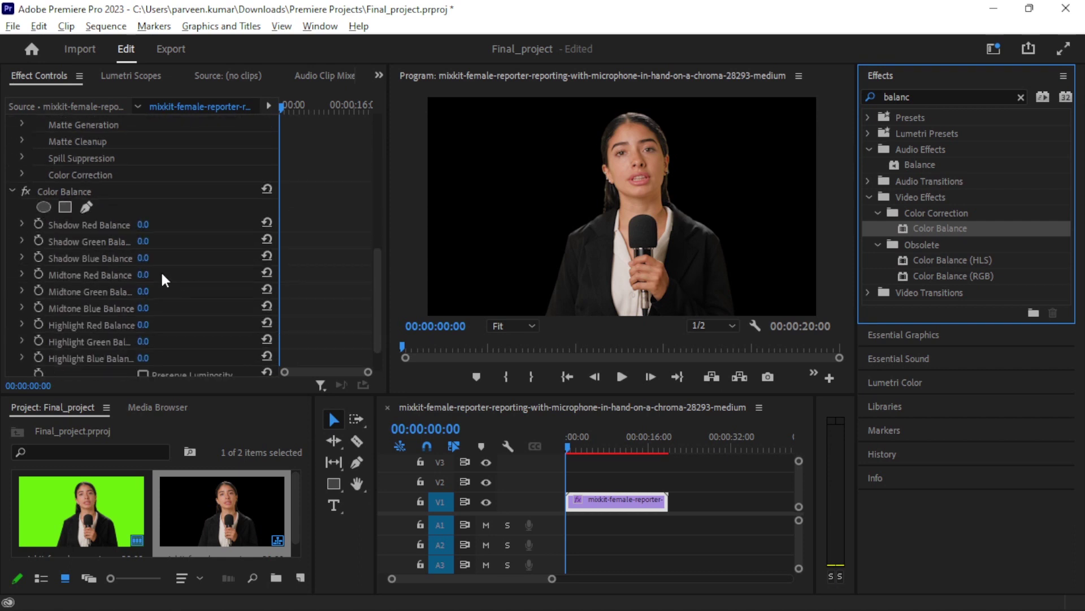
# - Set Color Balance shadows to red -100, green 45.8 and blue 29.9
pyautogui.click(23, 224)
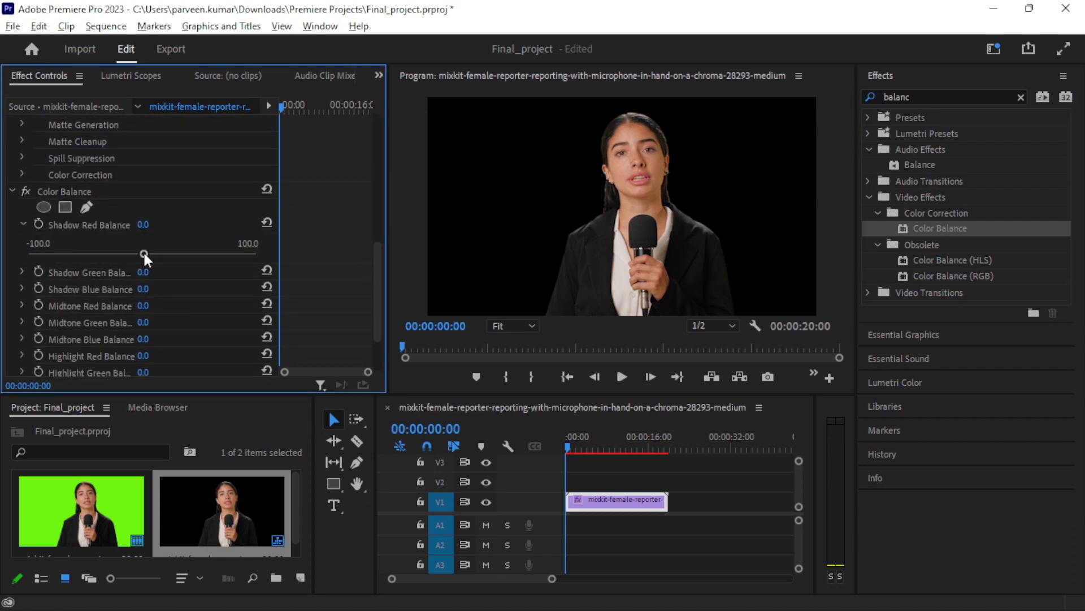
pyautogui.moveTo(144, 254); pyautogui.dragTo(5, 253)
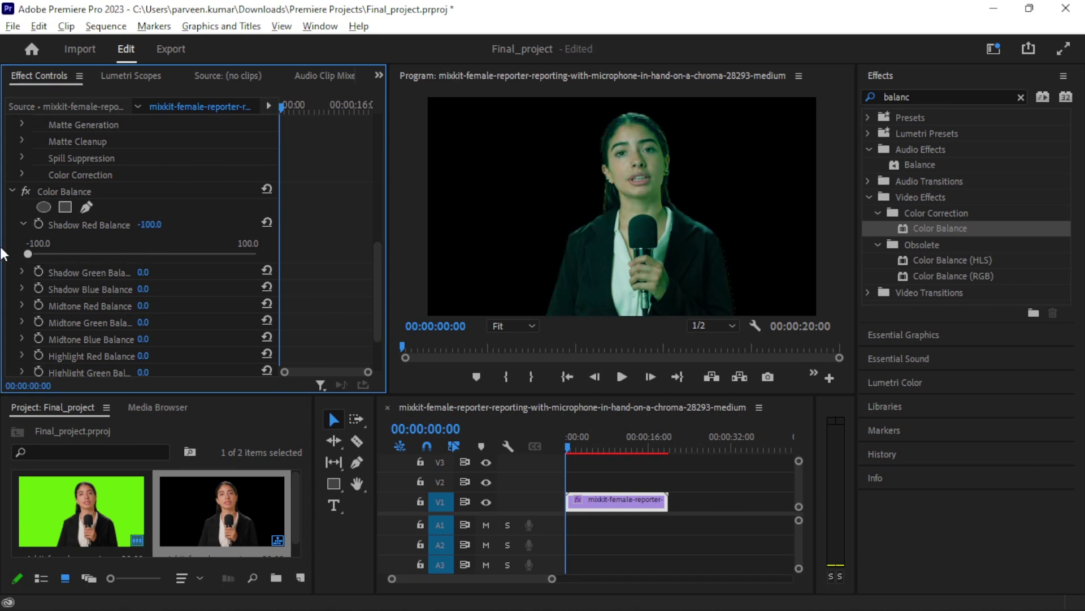
pyautogui.click(21, 272)
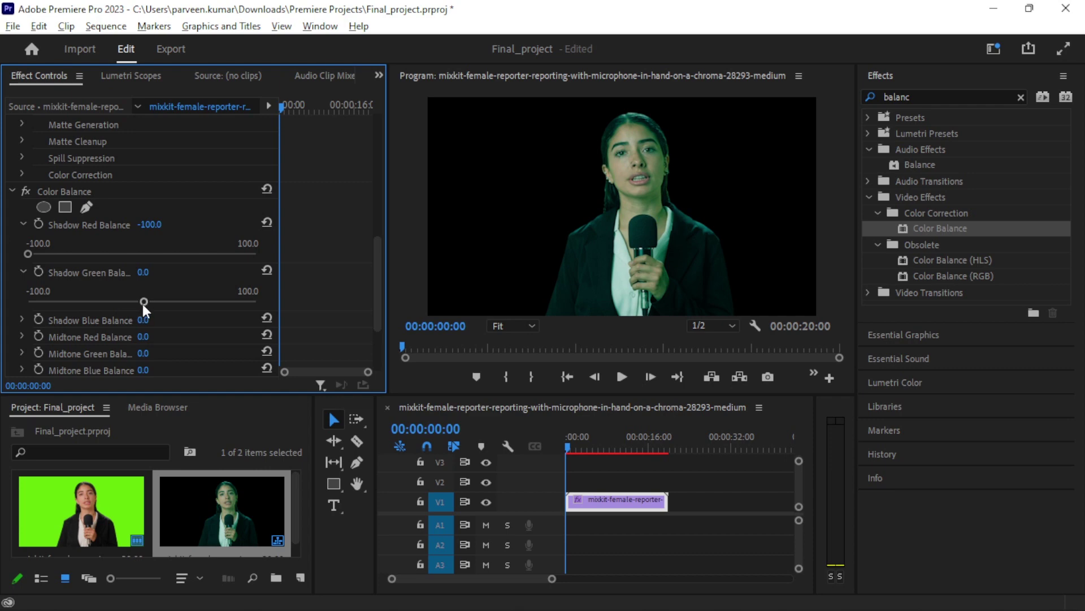
pyautogui.moveTo(143, 302); pyautogui.dragTo(161, 304)
pyautogui.moveTo(179, 309); pyautogui.dragTo(195, 306)
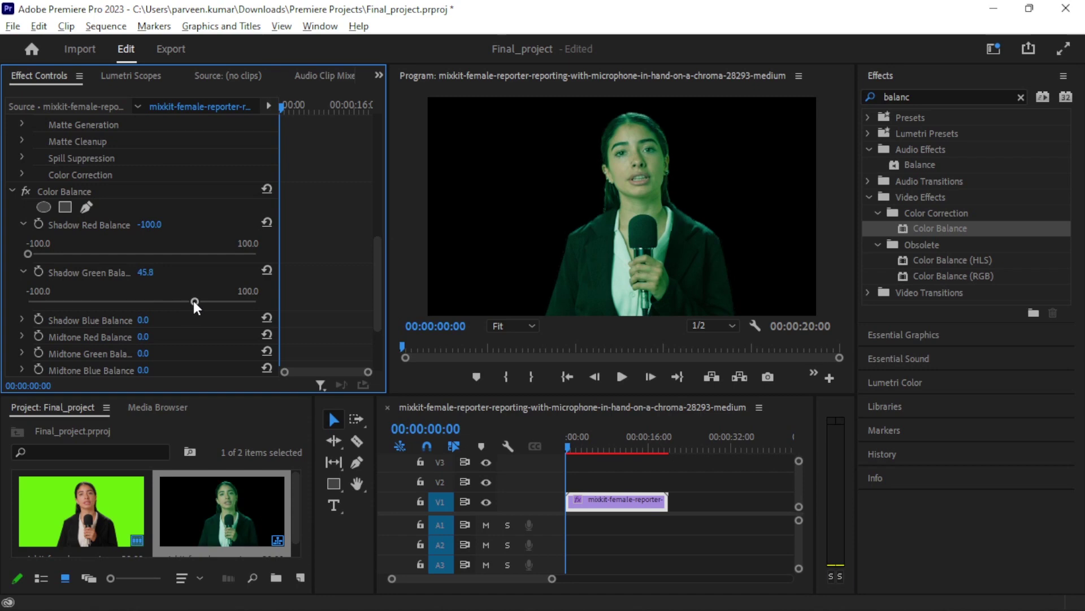
pyautogui.click(23, 320)
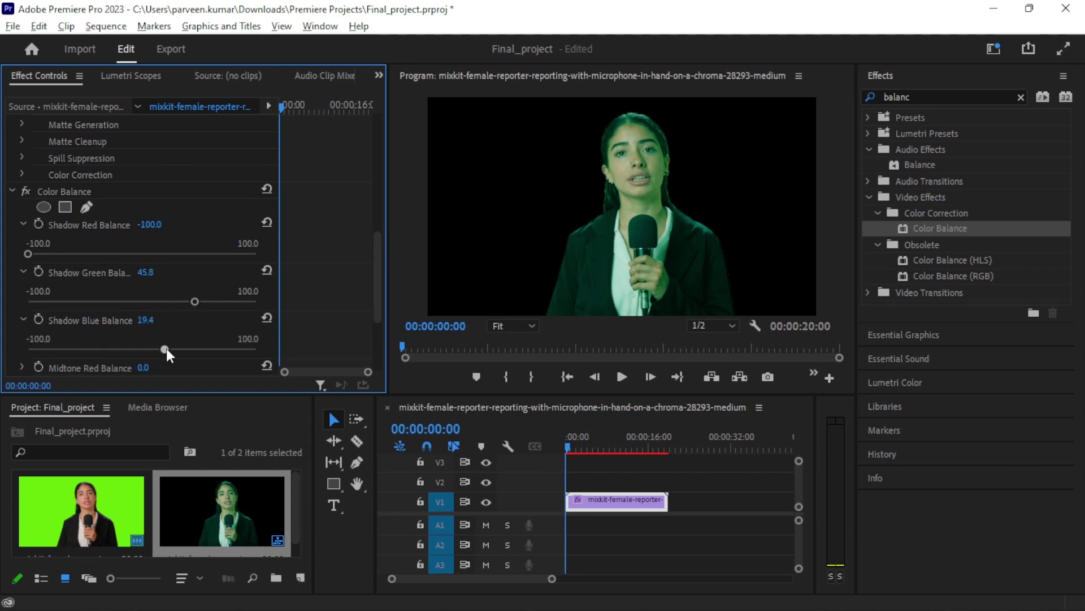
pyautogui.moveTo(143, 349)
pyautogui.mouseDown()
pyautogui.moveTo(155, 349)
pyautogui.moveTo(89, 345)
pyautogui.mouseUp()
pyautogui.moveTo(185, 349); pyautogui.dragTo(176, 349)
pyautogui.scroll(1, 23, 240)
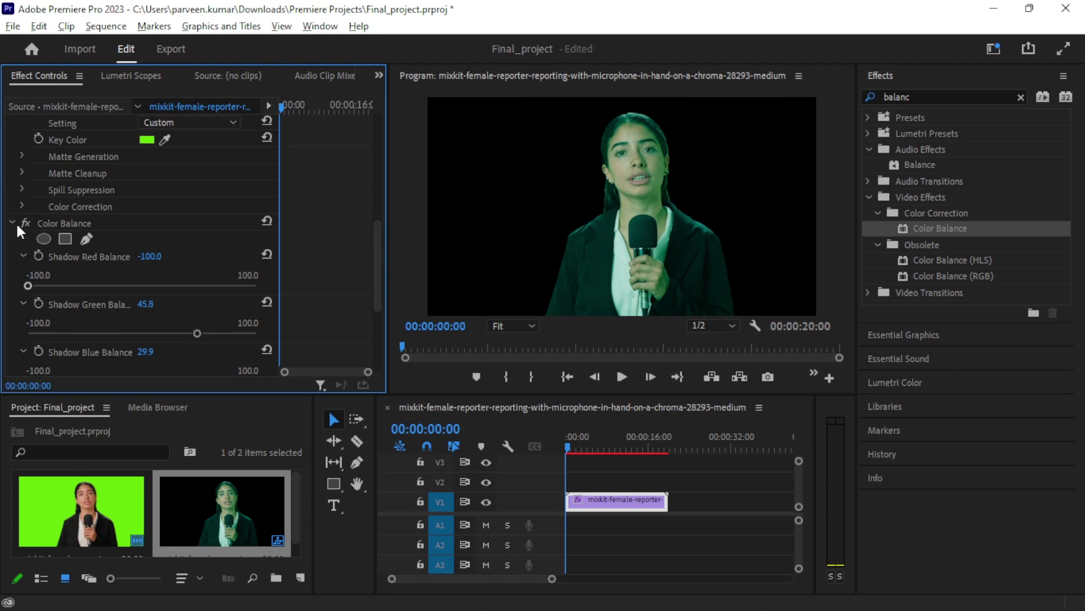
pyautogui.click(13, 222)
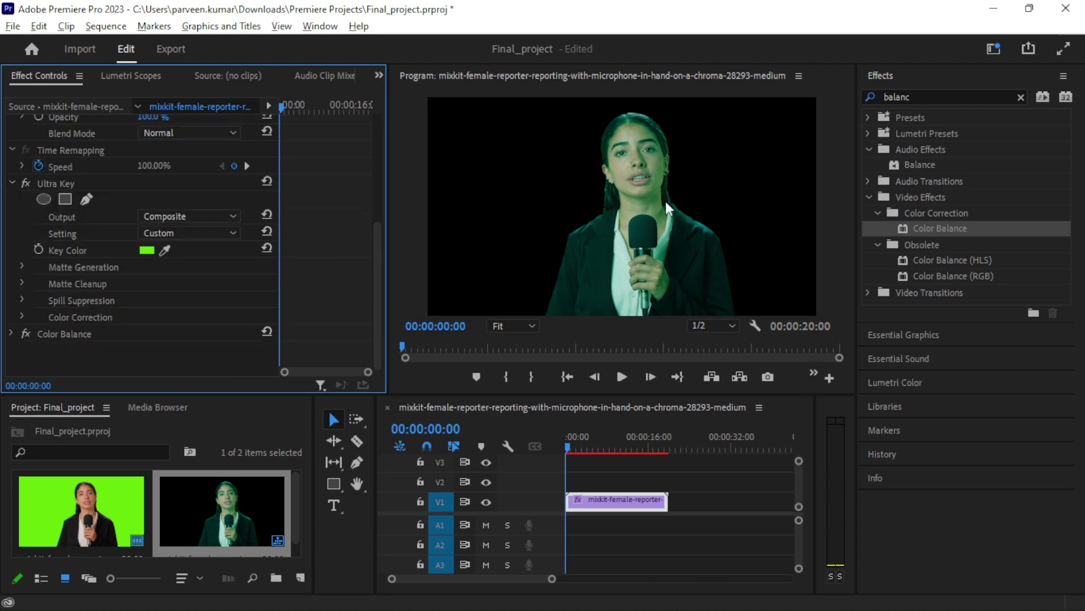
# - Search for 'blinds' and drag Obsolete > Venetian Blinds onto the V1 reporter clip
pyautogui.click(926, 98)
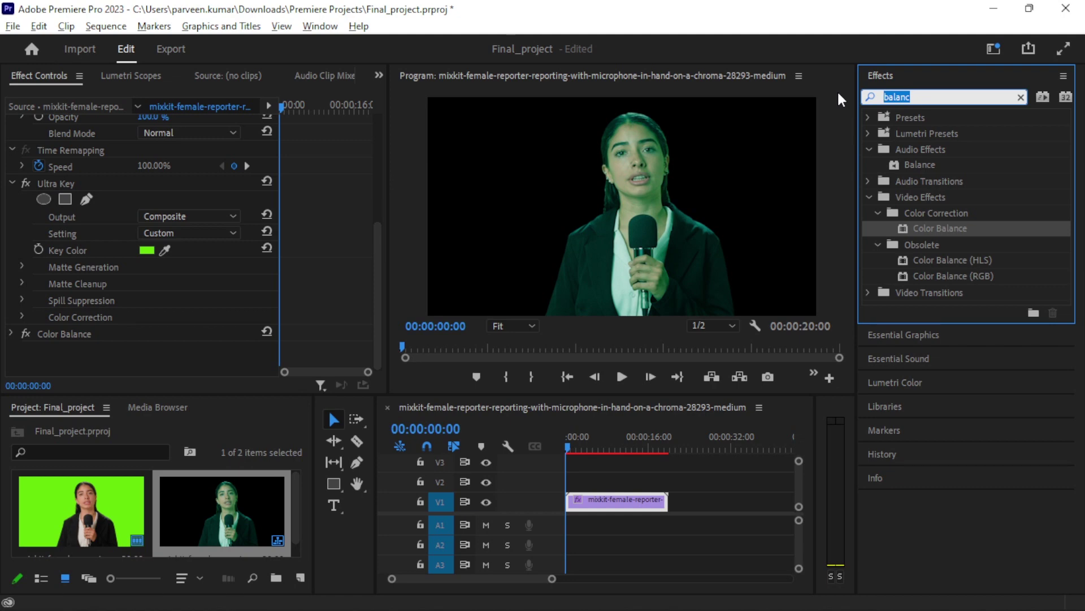
pyautogui.write('blinds')
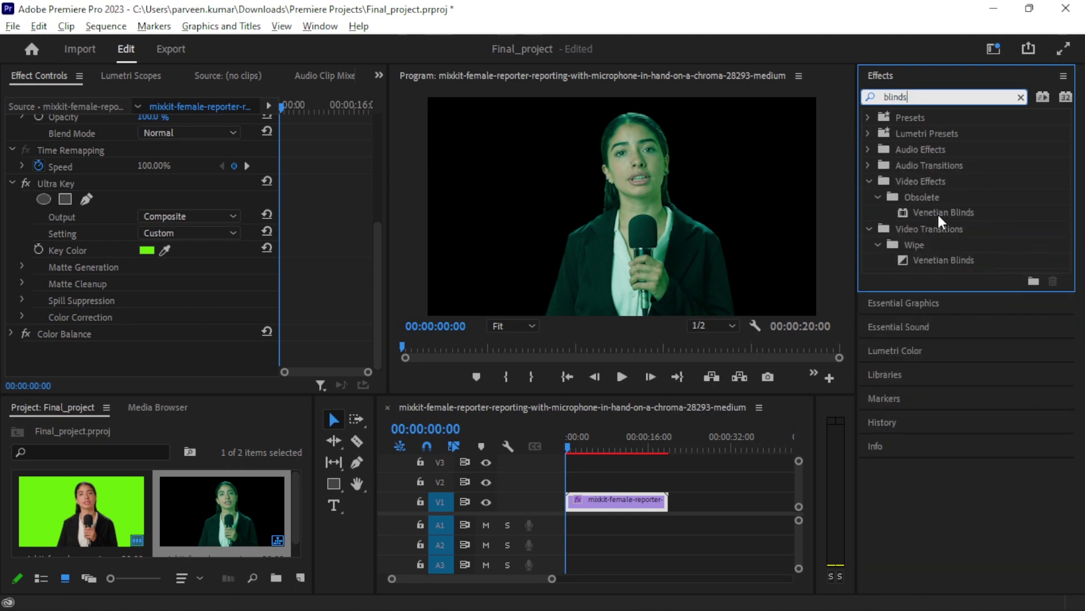
pyautogui.moveTo(937, 212); pyautogui.dragTo(628, 499)
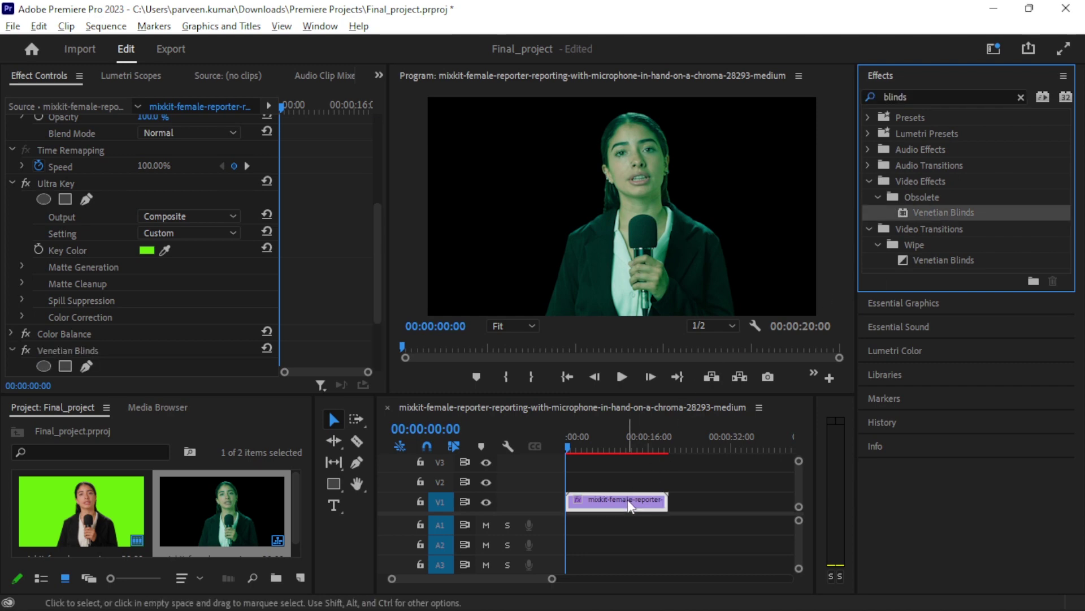
pyautogui.scroll(-2, 97, 314)
pyautogui.scroll(-2, 97, 314)
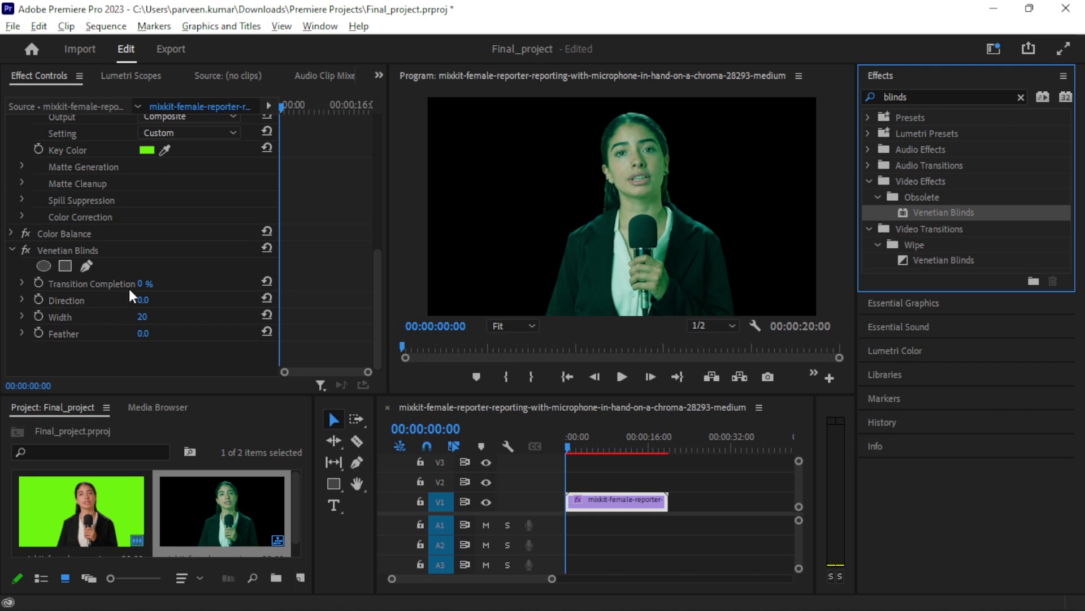
# - Set Venetian Blinds Transition Completion to 28% and Direction to 90°
pyautogui.moveTo(143, 290); pyautogui.dragTo(160, 284)
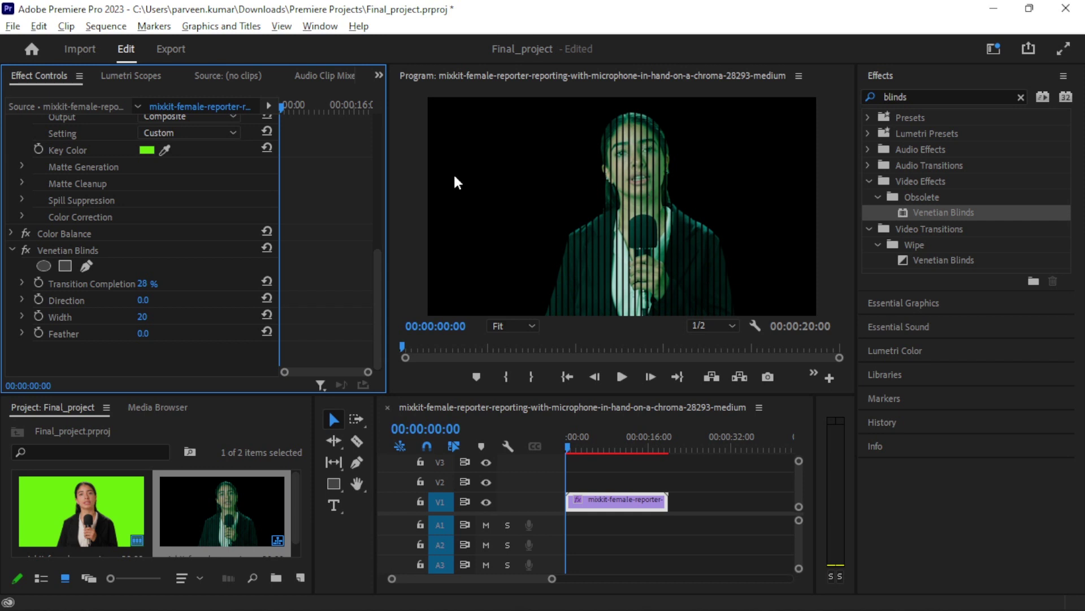
pyautogui.click(148, 299)
pyautogui.write('90')
pyautogui.press('Return')
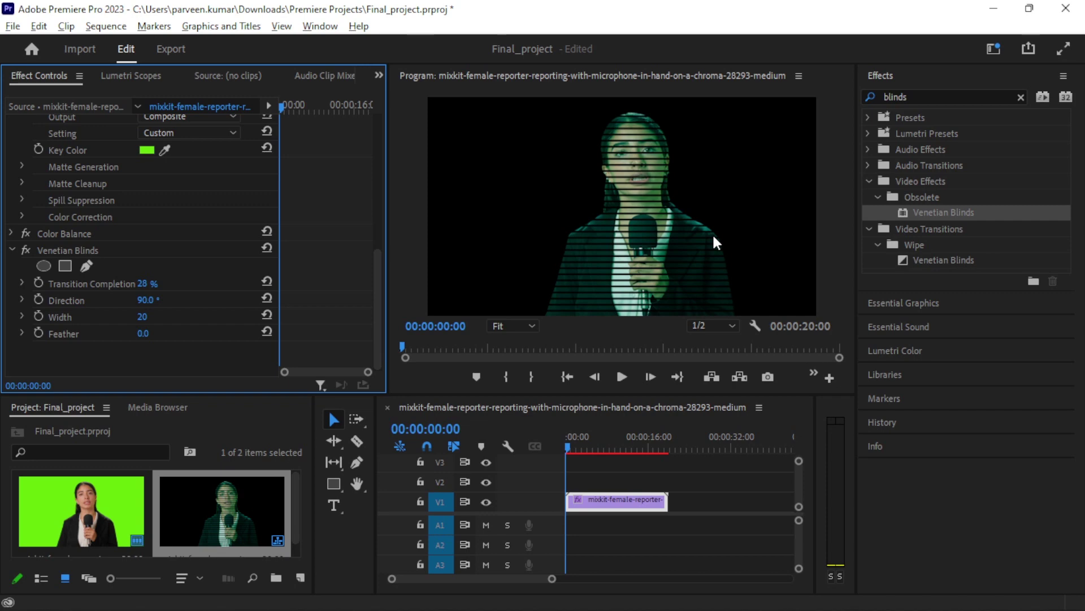
# - Try stripe widths of 26 and about 10, then set Width to 12
pyautogui.click(142, 316)
pyautogui.write('26')
pyautogui.press('Return')
pyautogui.moveTo(142, 317); pyautogui.dragTo(133, 316)
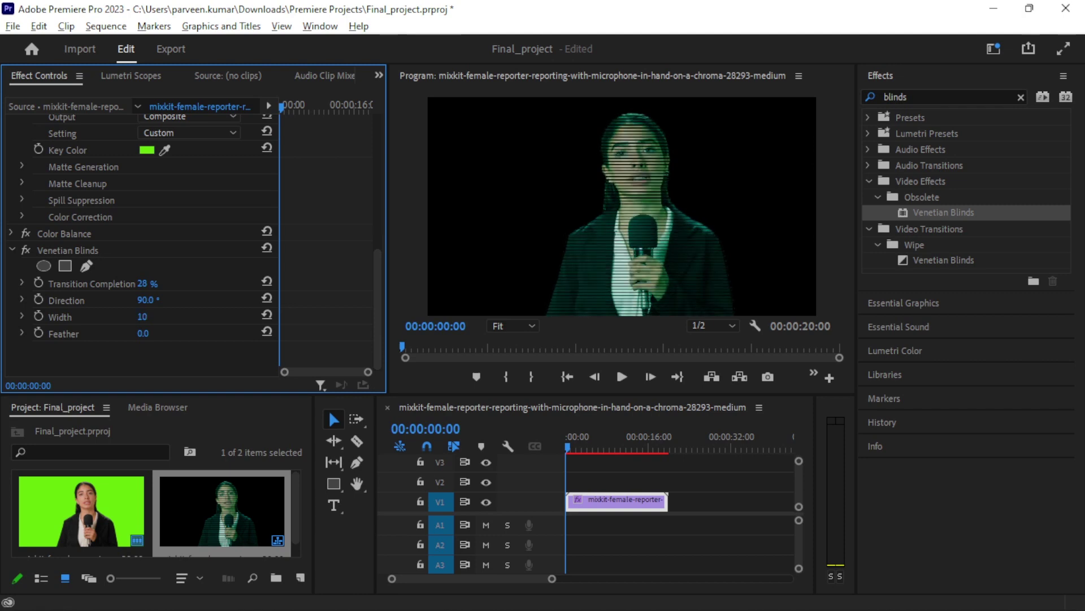
pyautogui.moveTo(133, 317); pyautogui.dragTo(152, 327)
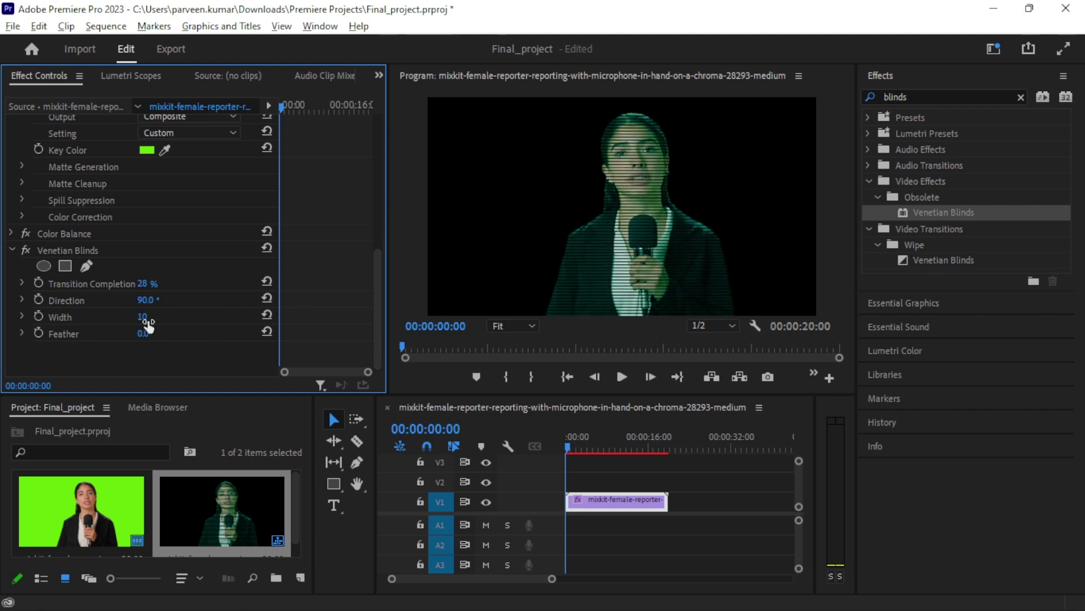
pyautogui.click(145, 316)
pyautogui.write('12')
pyautogui.press('Return')
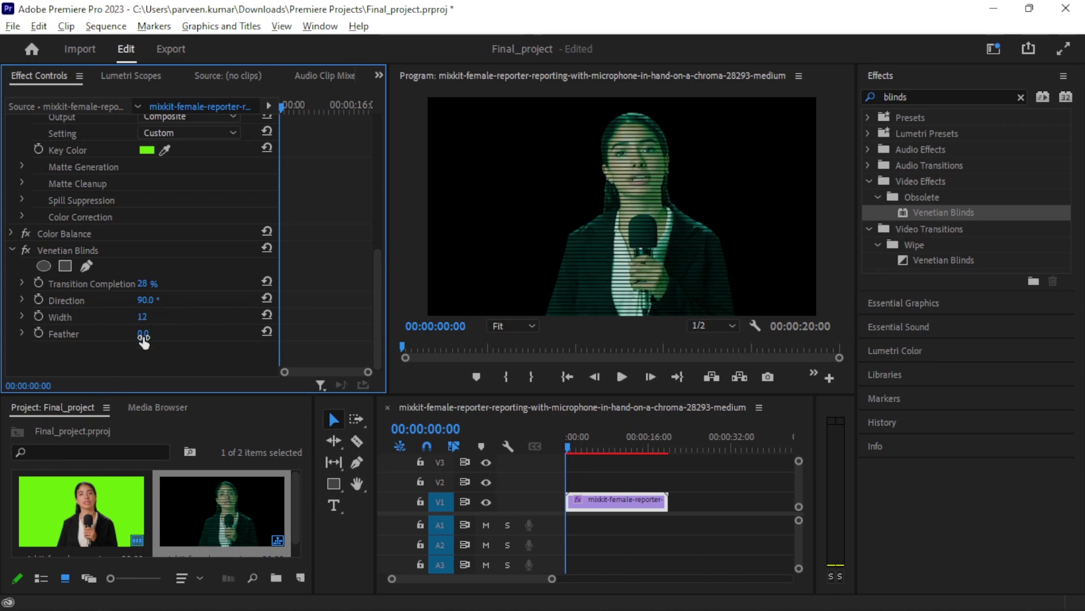
# - Feather the stripes to 1.0 and, after trying Width 15, return Width to 12
pyautogui.moveTo(142, 333); pyautogui.dragTo(149, 333)
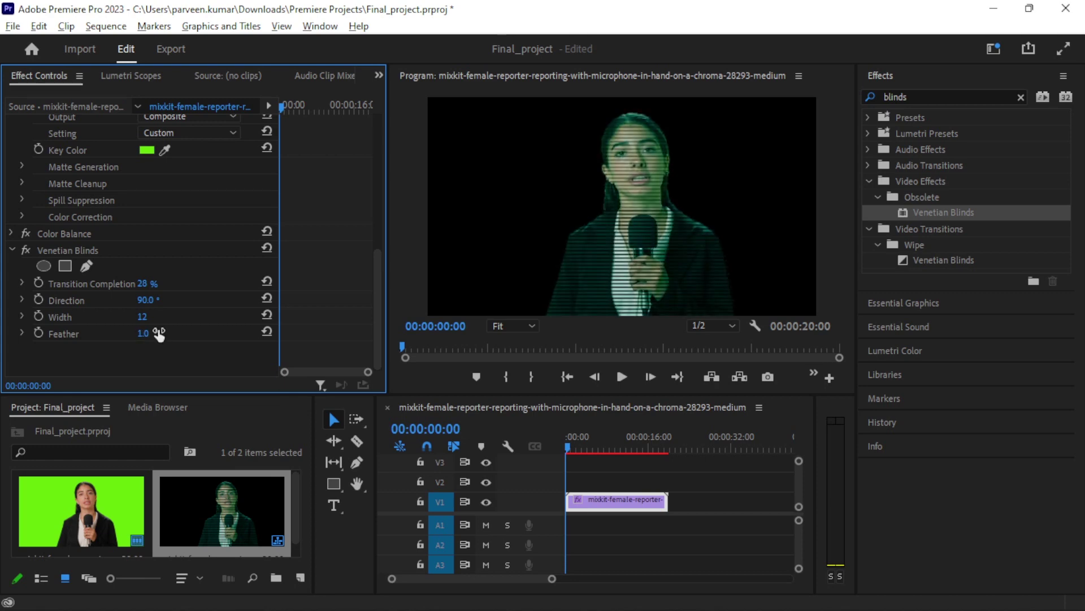
pyautogui.moveTo(141, 316)
pyautogui.mouseDown()
pyautogui.moveTo(152, 317)
pyautogui.moveTo(142, 316)
pyautogui.mouseUp()
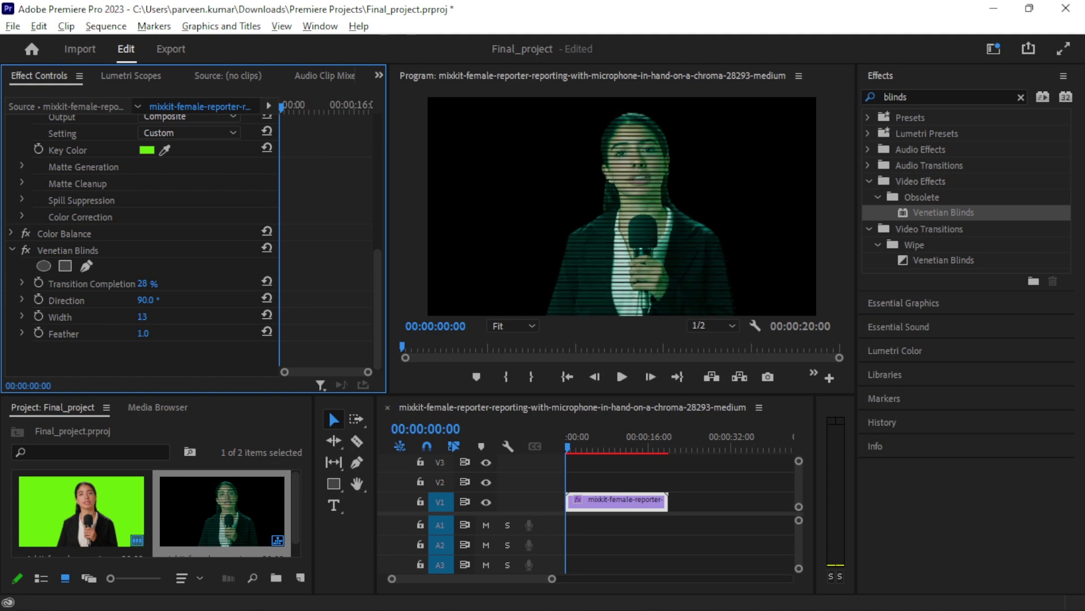
pyautogui.click(143, 317)
pyautogui.write('15')
pyautogui.press('Return')
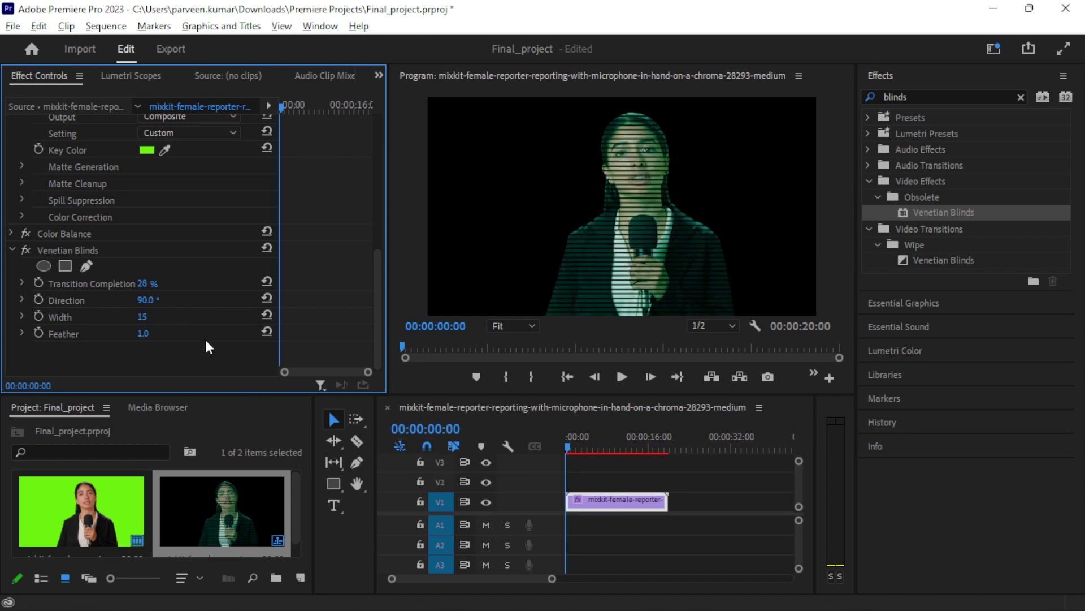
pyautogui.click(158, 317)
pyautogui.write('12')
pyautogui.press('Return')
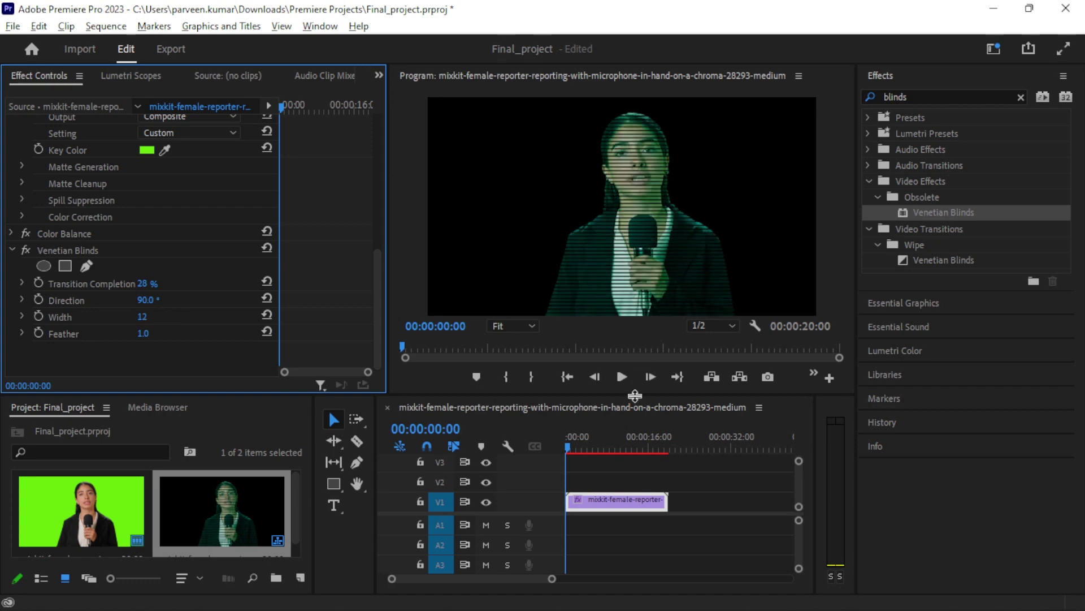
# - Play the striped sequence and stop at 00:00:03:23
pyautogui.press('space')
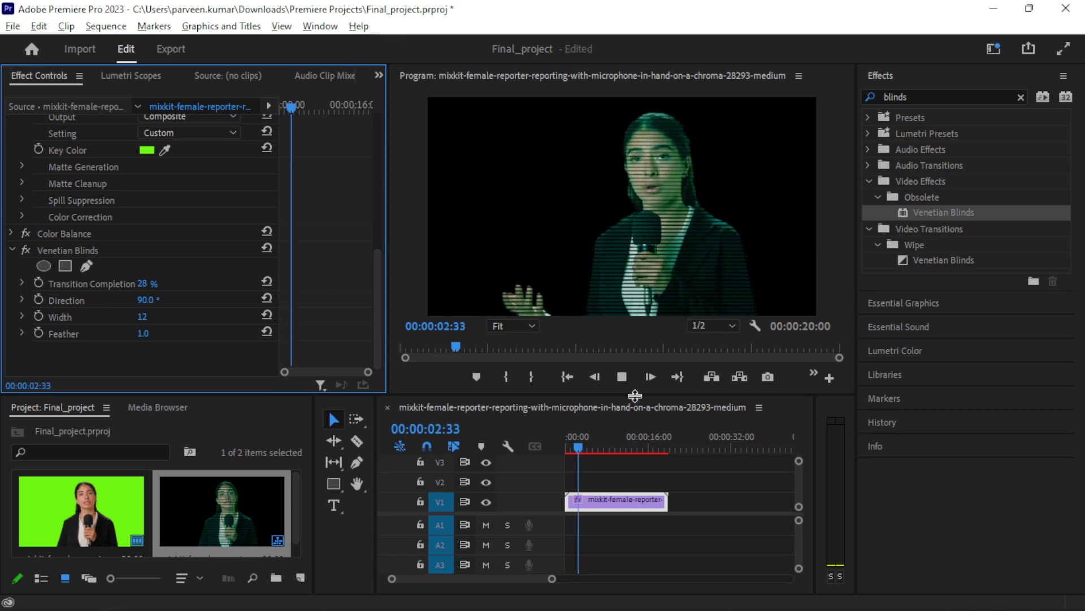
pyautogui.press('space')
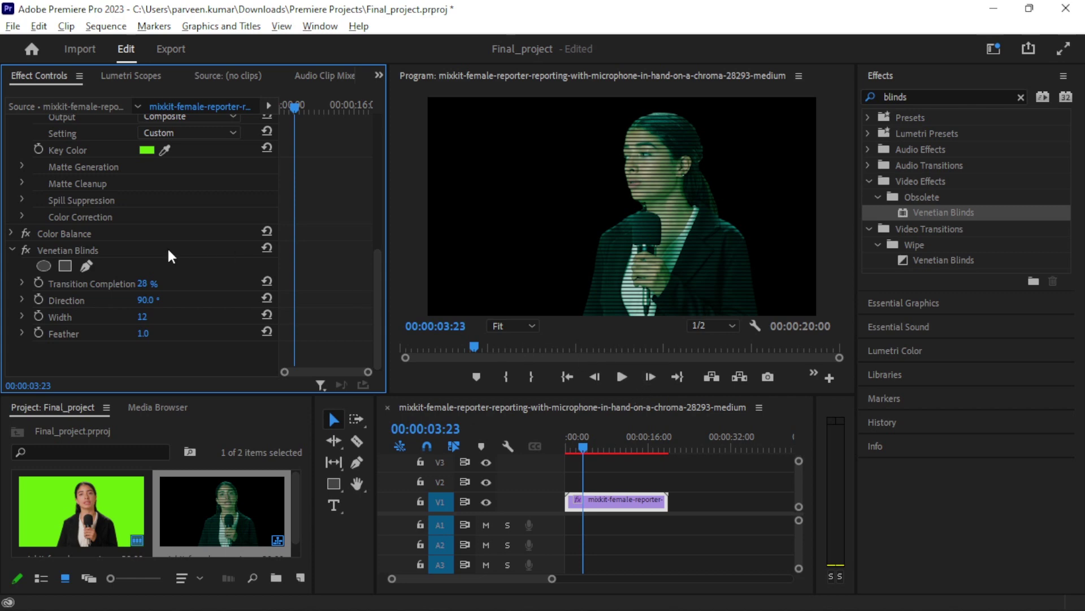
# - Search for 'basic' and drag Perspective > Basic 3D onto the V1 reporter clip
pyautogui.doubleClick(921, 100)
pyautogui.write('basi')
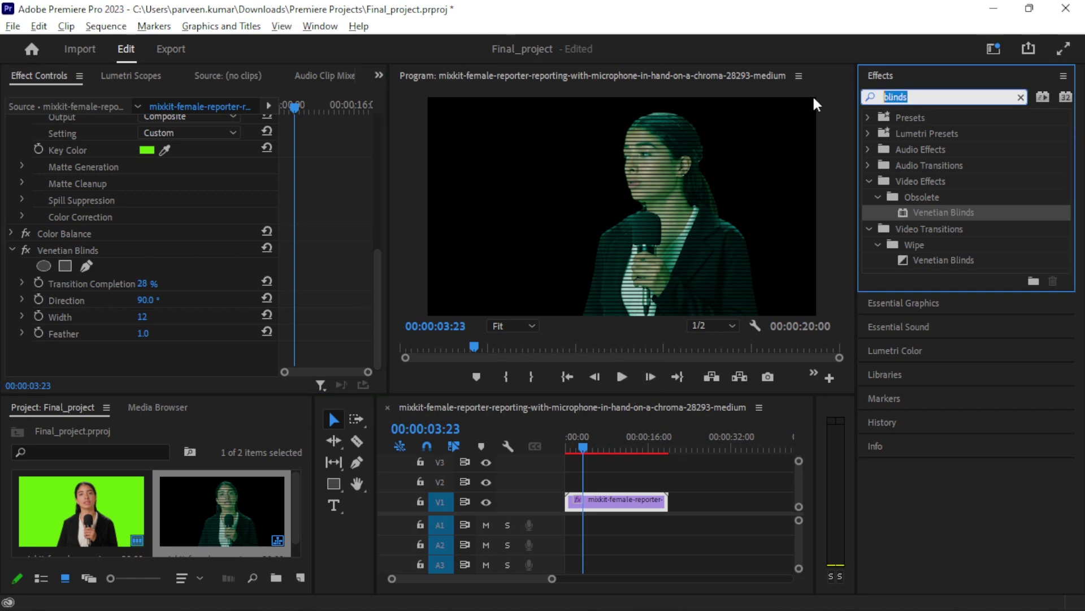
pyautogui.write('c')
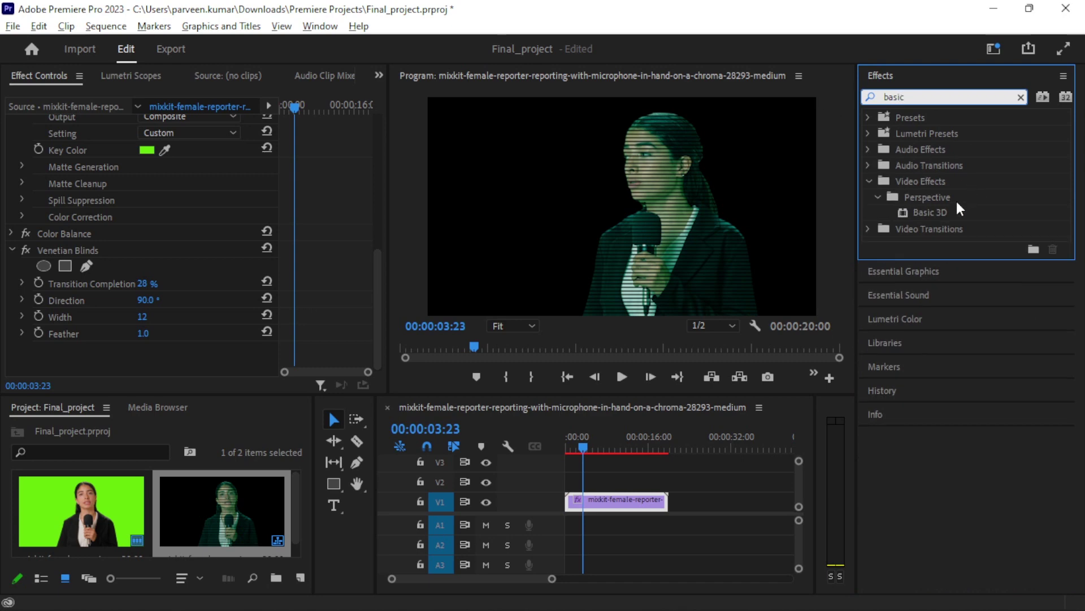
pyautogui.moveTo(927, 212); pyautogui.dragTo(628, 497)
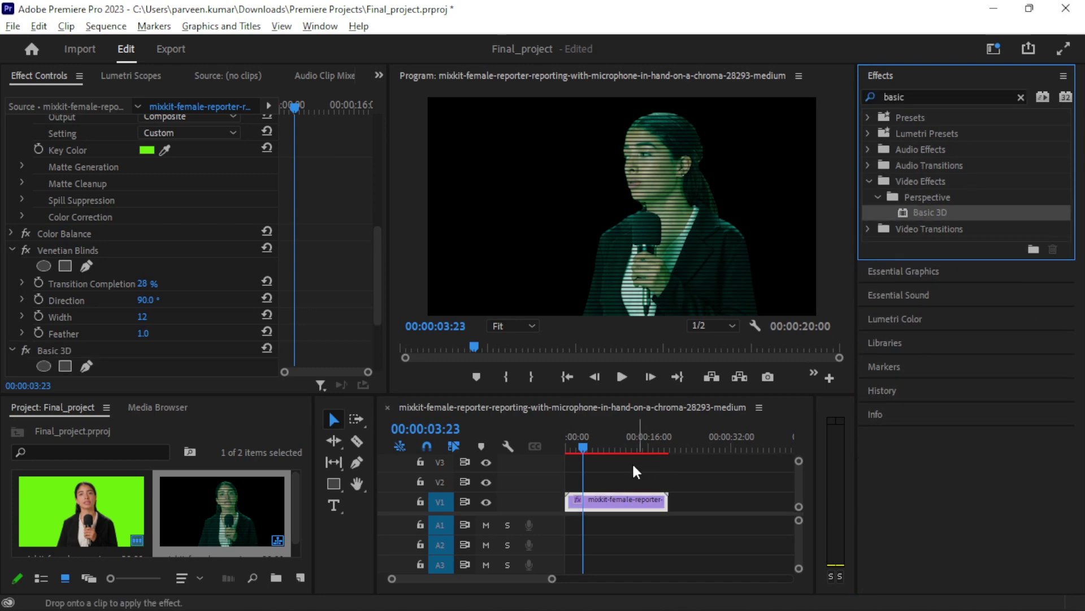
pyautogui.scroll(-2, 180, 246)
pyautogui.scroll(-2, 148, 317)
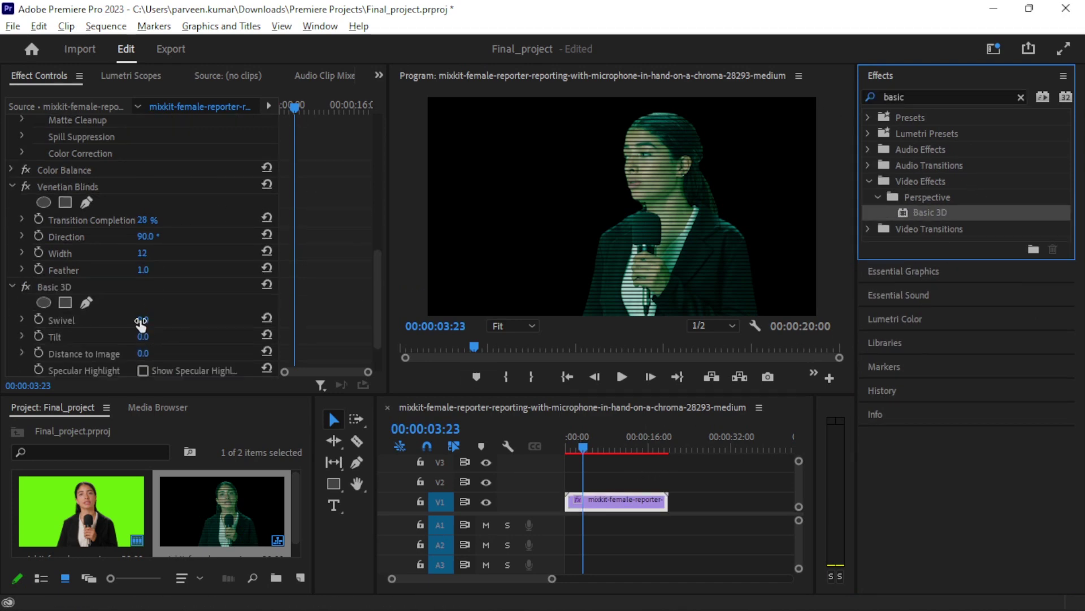
pyautogui.click(140, 326)
# - Set Basic 3D Swivel to 30° and preview the turned reporter
pyautogui.moveTo(142, 320); pyautogui.dragTo(167, 319)
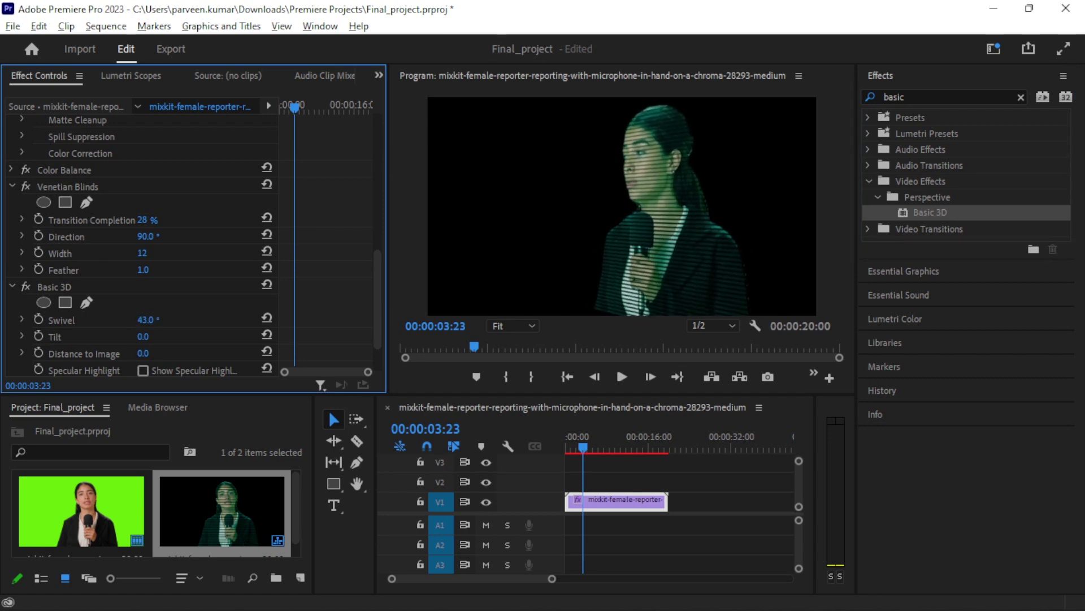
pyautogui.moveTo(143, 319); pyautogui.dragTo(136, 319)
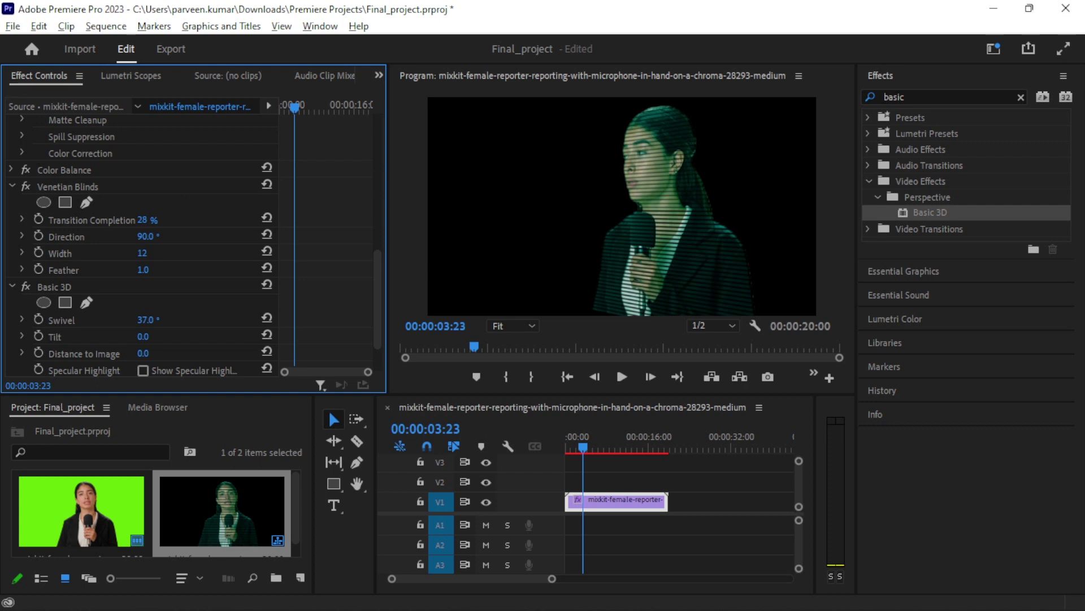
pyautogui.press('space')
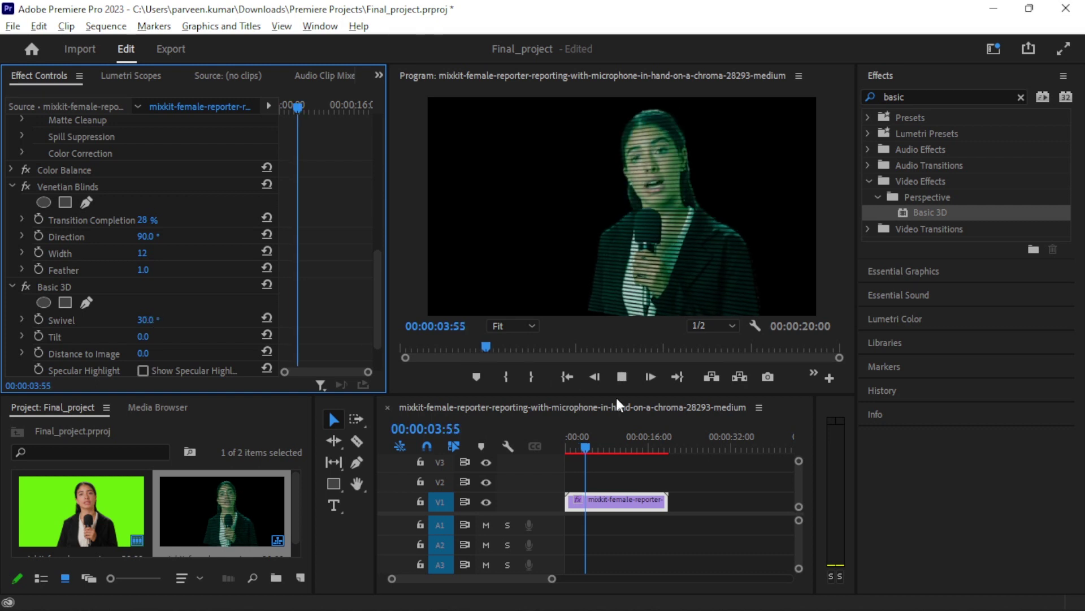
pyautogui.press('space')
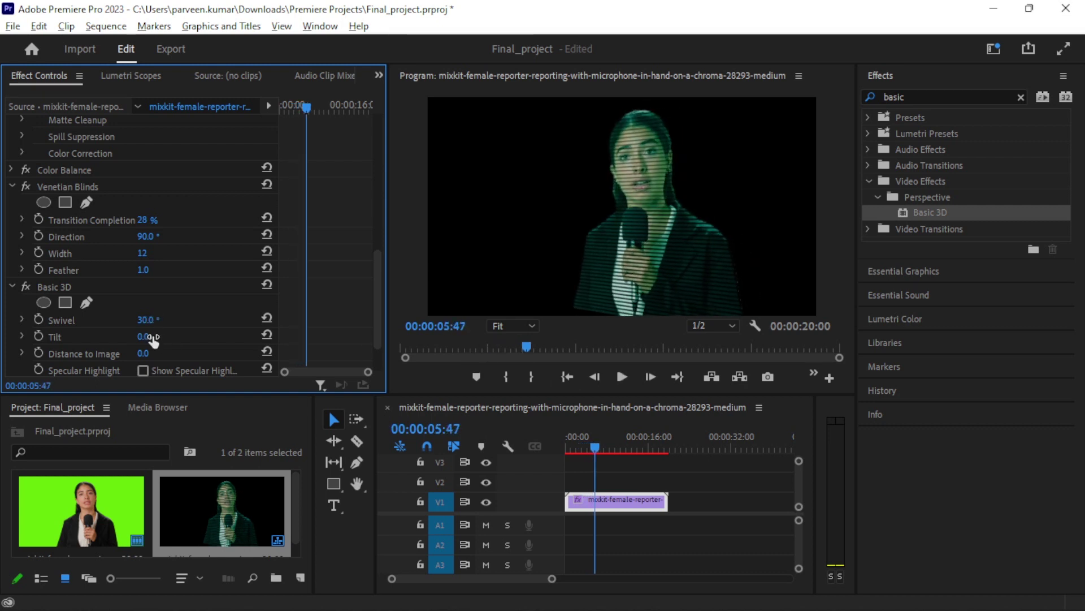
# - Set Basic 3D Tilt to -19° and preview the result
pyautogui.moveTo(145, 338)
pyautogui.mouseDown()
pyautogui.moveTo(168, 338)
pyautogui.moveTo(123, 337)
pyautogui.moveTo(158, 337)
pyautogui.mouseUp()
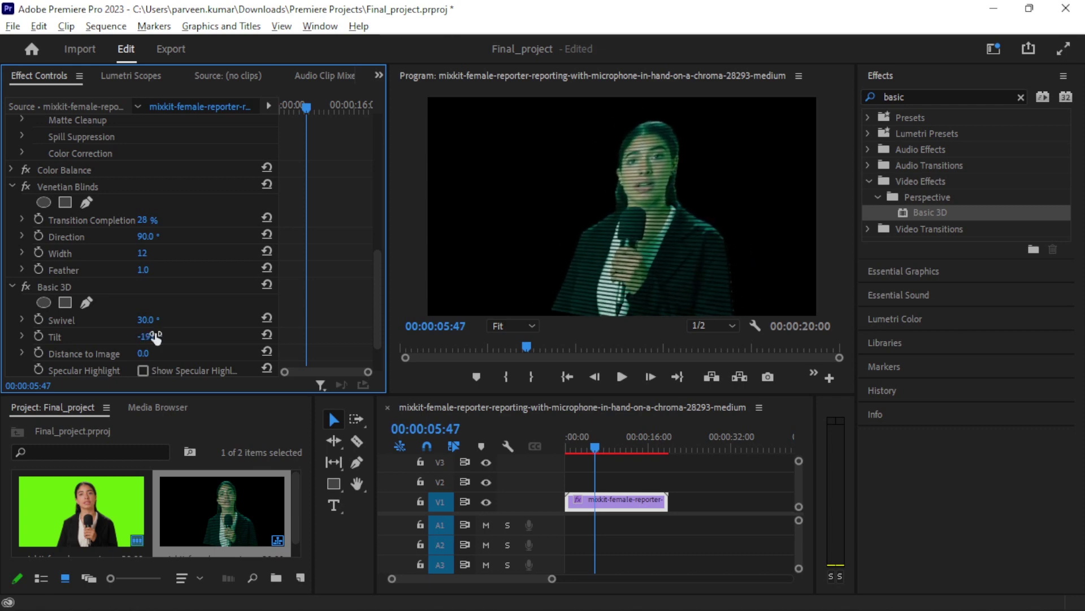
pyautogui.press('space')
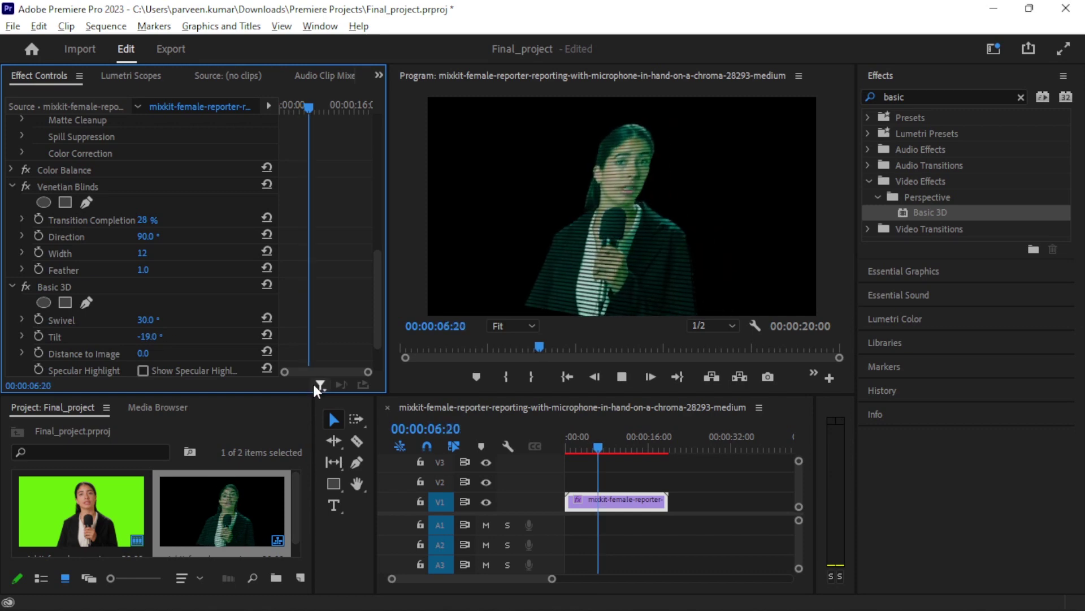
pyautogui.press('space')
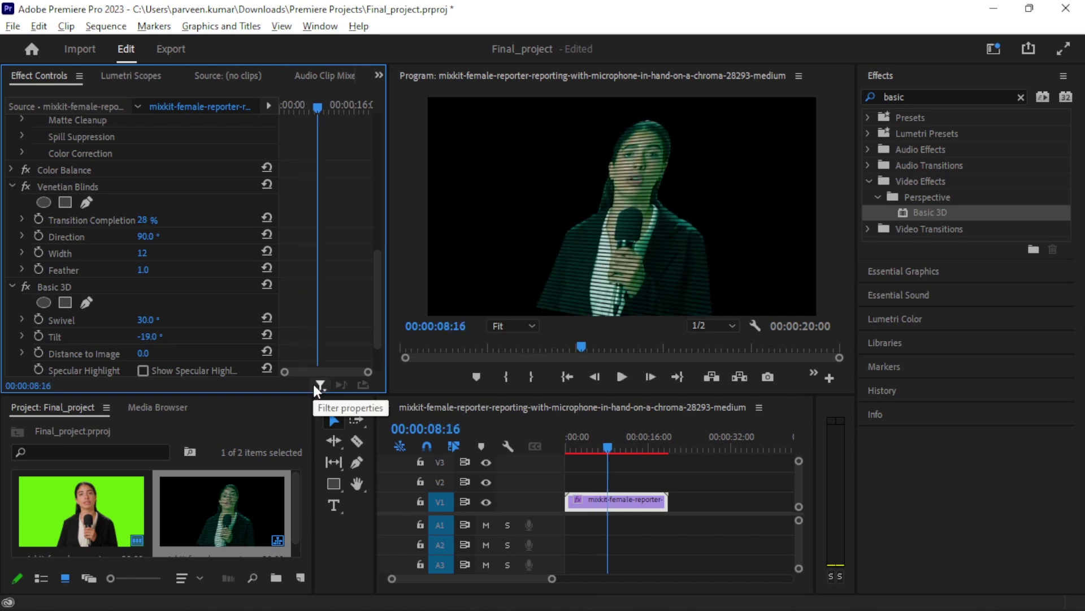